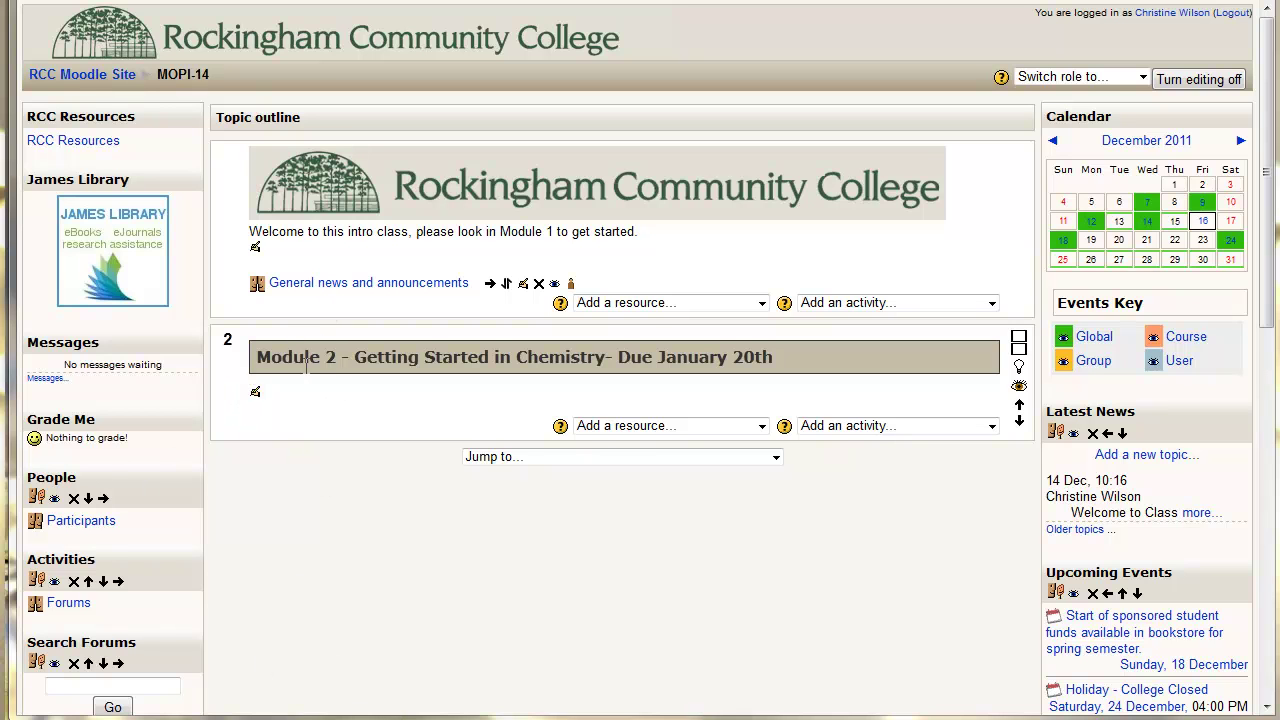
Add a new label to the Module 2 topic and place the cursor in its empty label text
{"action": "left_click", "coordinate": [761, 427]}
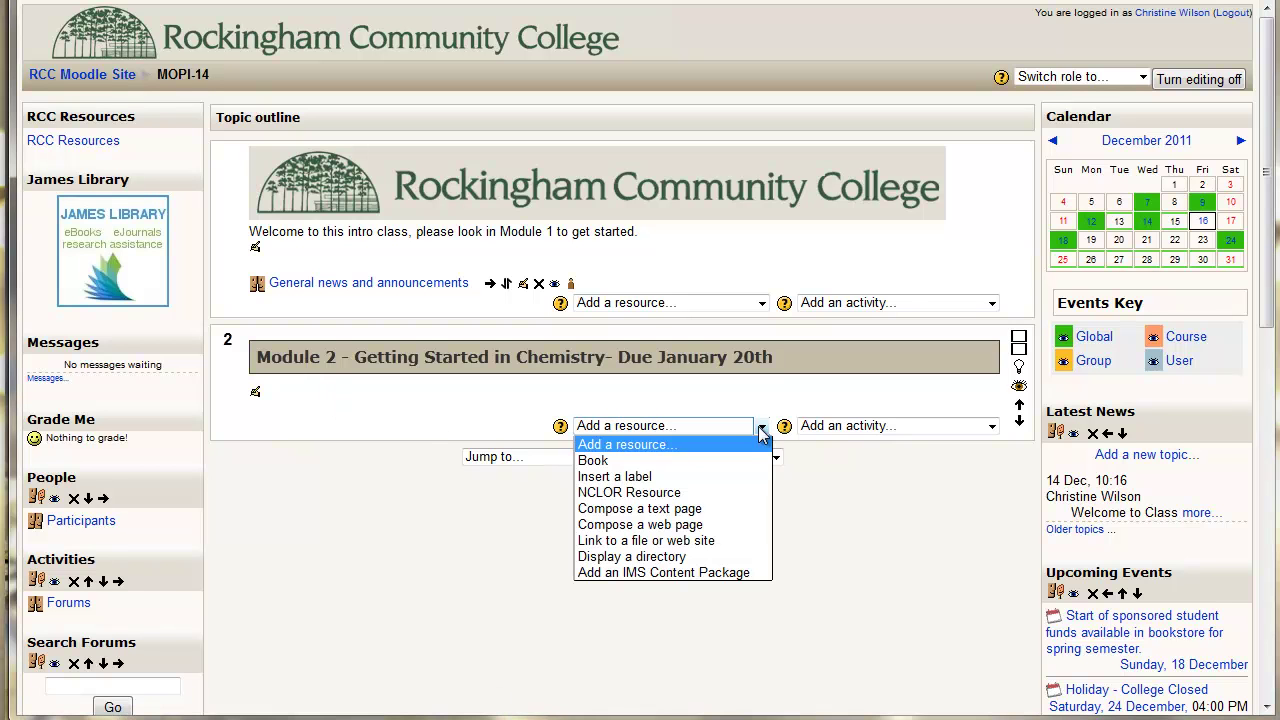
{"action": "left_click", "coordinate": [641, 478]}
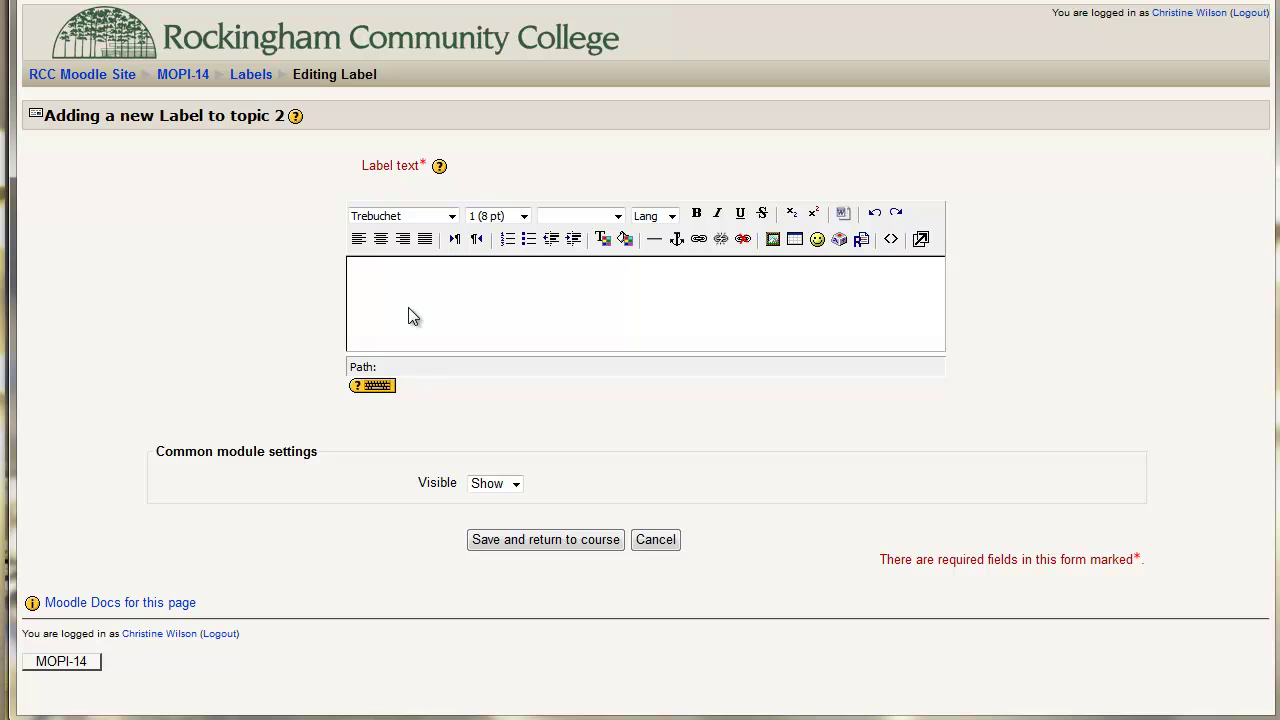
{"action": "left_click", "coordinate": [425, 314]}
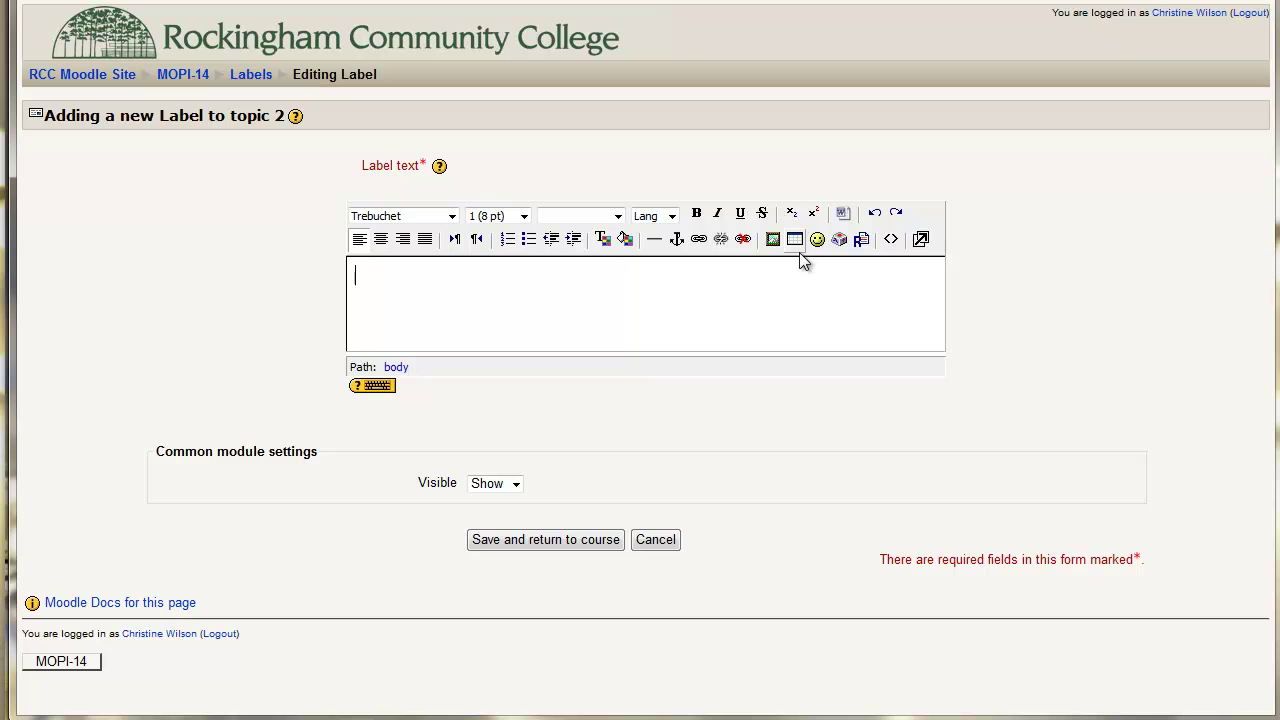
Open the label text in an enlarged full-screen editor
{"action": "left_click", "coordinate": [921, 241]}
{"action": "mouse_move", "coordinate": [478, 2]}
{"action": "left_mouse_down"}
{"action": "mouse_move", "coordinate": [583, 8]}
{"action": "mouse_move", "coordinate": [505, 10]}
{"action": "left_mouse_up"}
{"action": "left_click_drag", "start_coordinate": [818, 660], "coordinate": [1272, 716]}
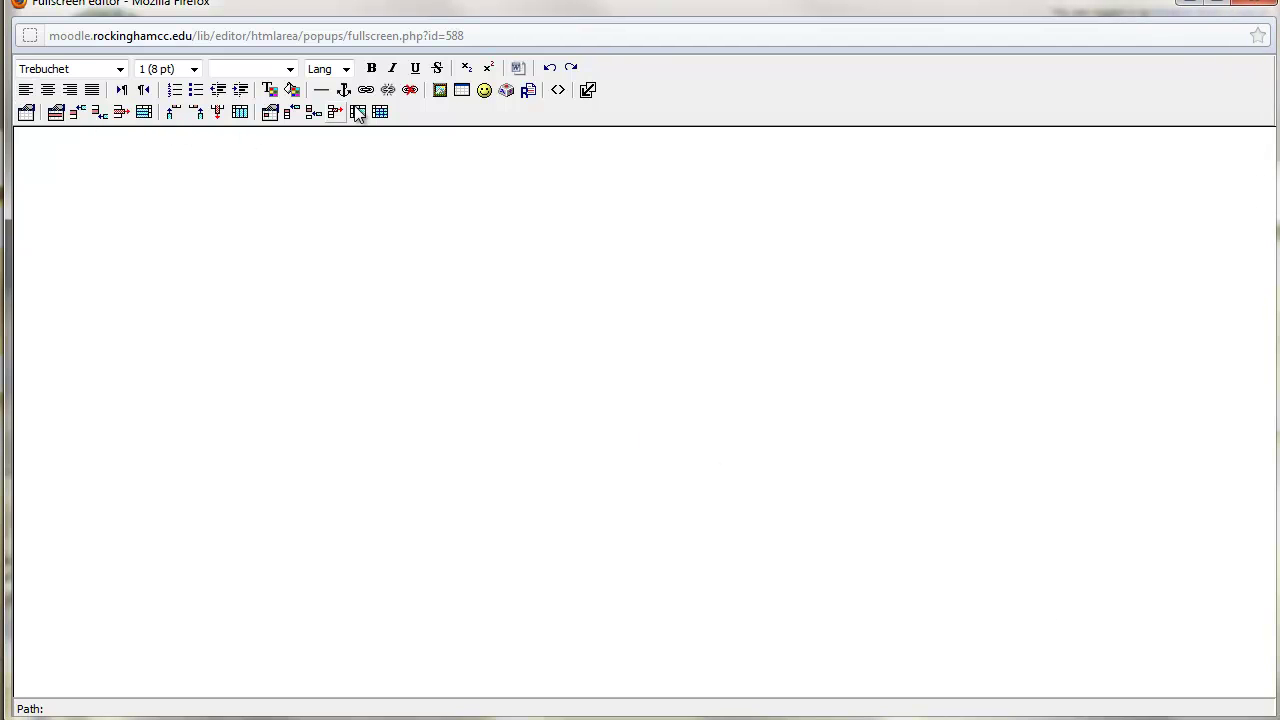
{"action": "left_click", "coordinate": [461, 92]}
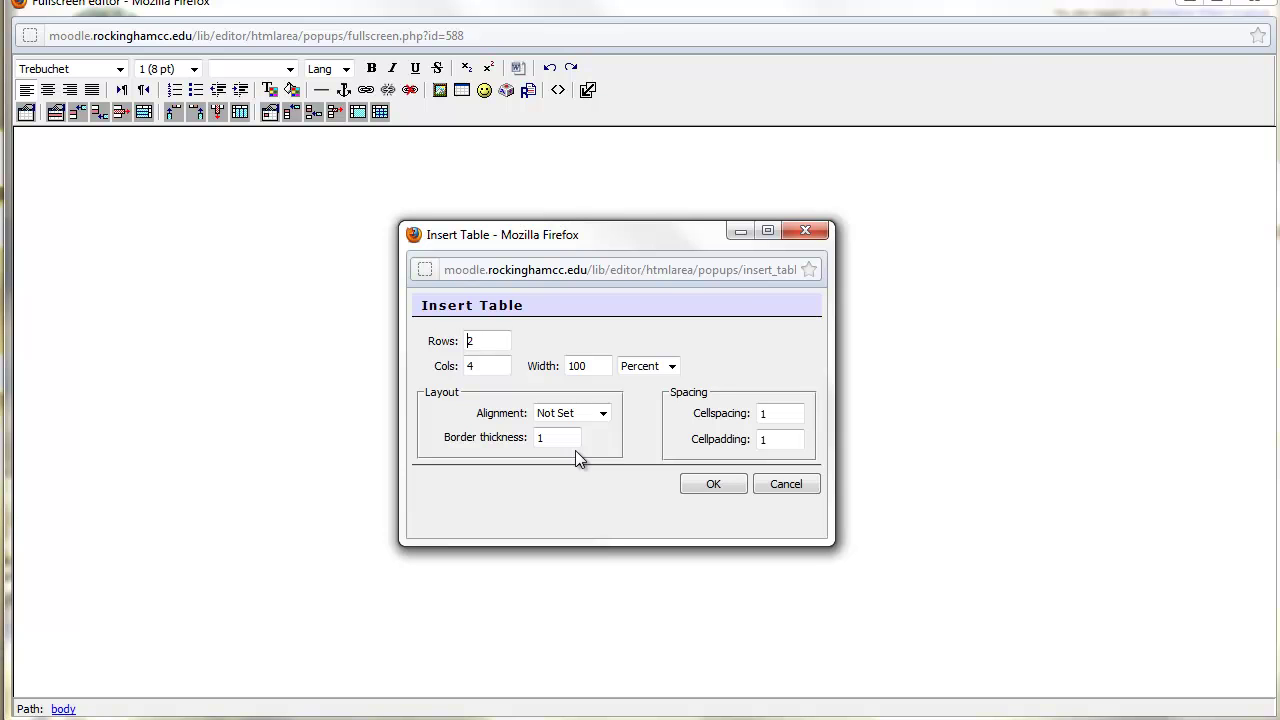
Insert a table with 3 columns and border thickness 2
{"action": "double_click", "coordinate": [485, 364]}
{"action": "type", "text": "3"}
{"action": "left_click", "coordinate": [588, 365]}
{"action": "left_click_drag", "start_coordinate": [559, 437], "coordinate": [495, 437]}
{"action": "type", "text": "2"}
{"action": "left_click", "coordinate": [697, 488]}
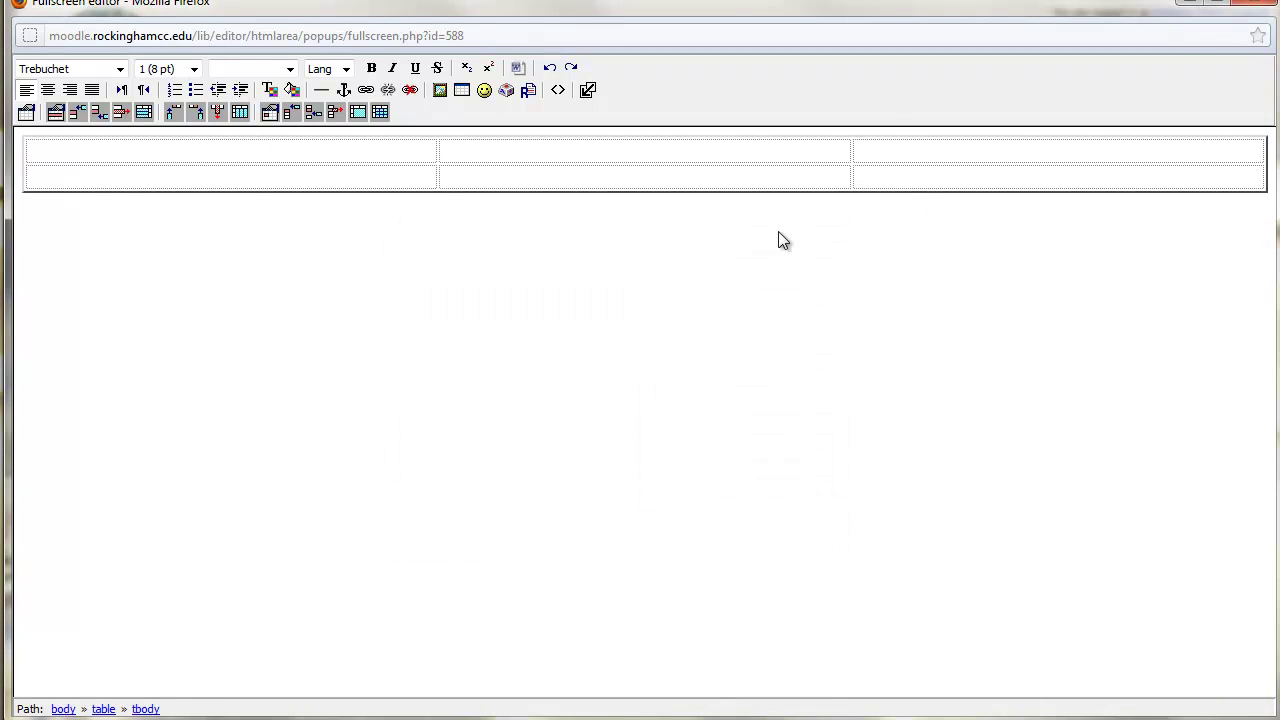
Type the headers Overview, Objectives and Assignments, then paste the Overview description below
{"action": "left_click", "coordinate": [210, 162]}
{"action": "type", "text": "Overview"}
{"action": "left_click", "coordinate": [556, 162]}
{"action": "type", "text": "Objectives"}
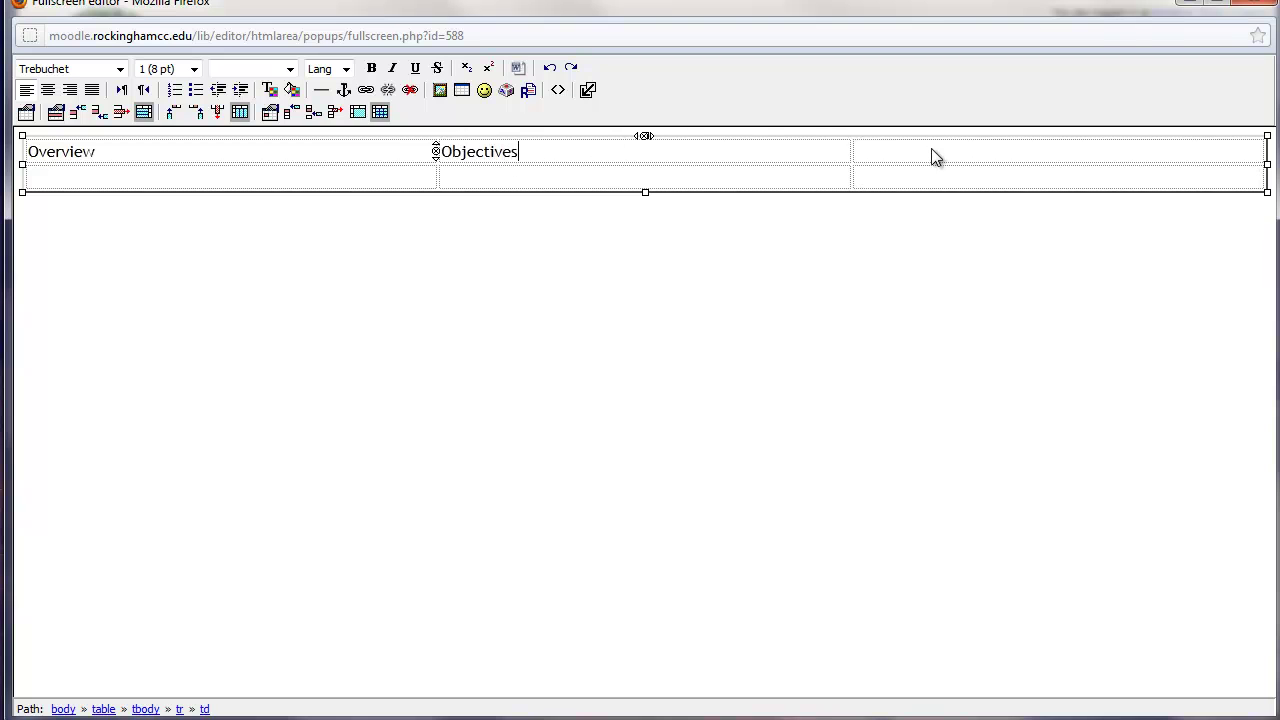
{"action": "left_click", "coordinate": [931, 154]}
{"action": "type", "text": "Assignments"}
{"action": "left_click", "coordinate": [134, 177]}
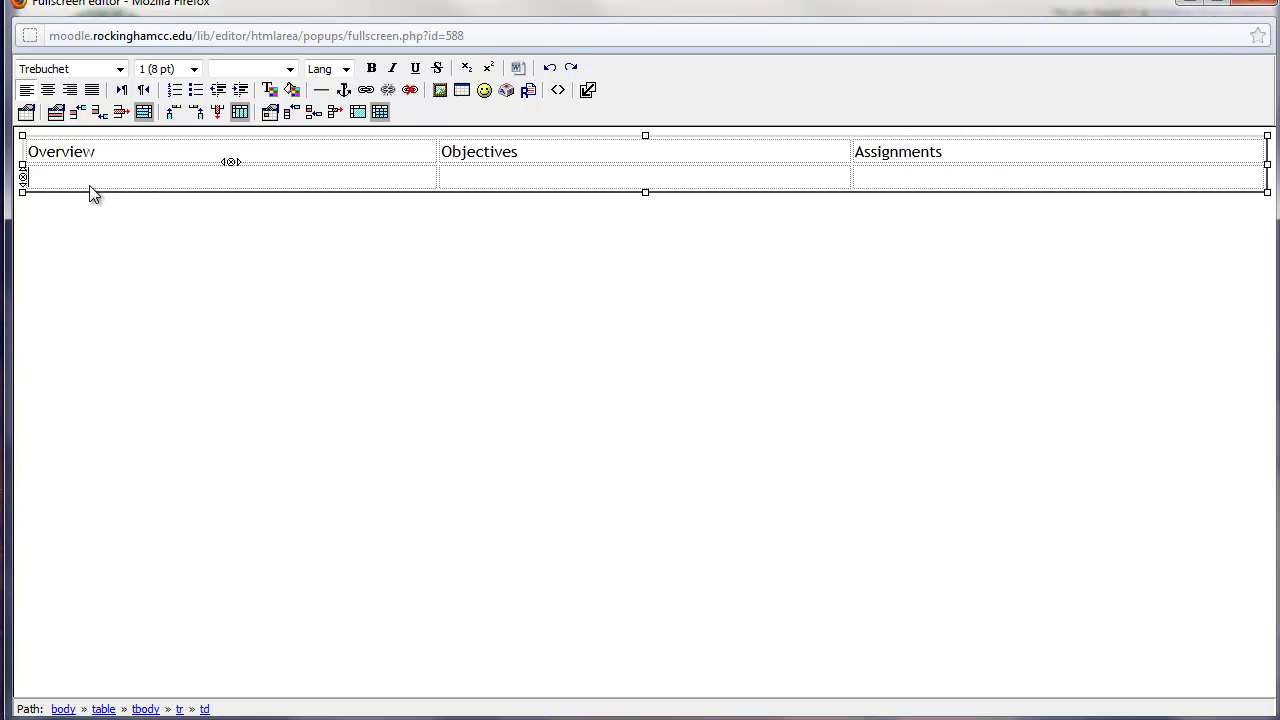
{"action": "type", "text": "Learn how to access the learning management system, navigation, user profile, course settings and help documentation."}
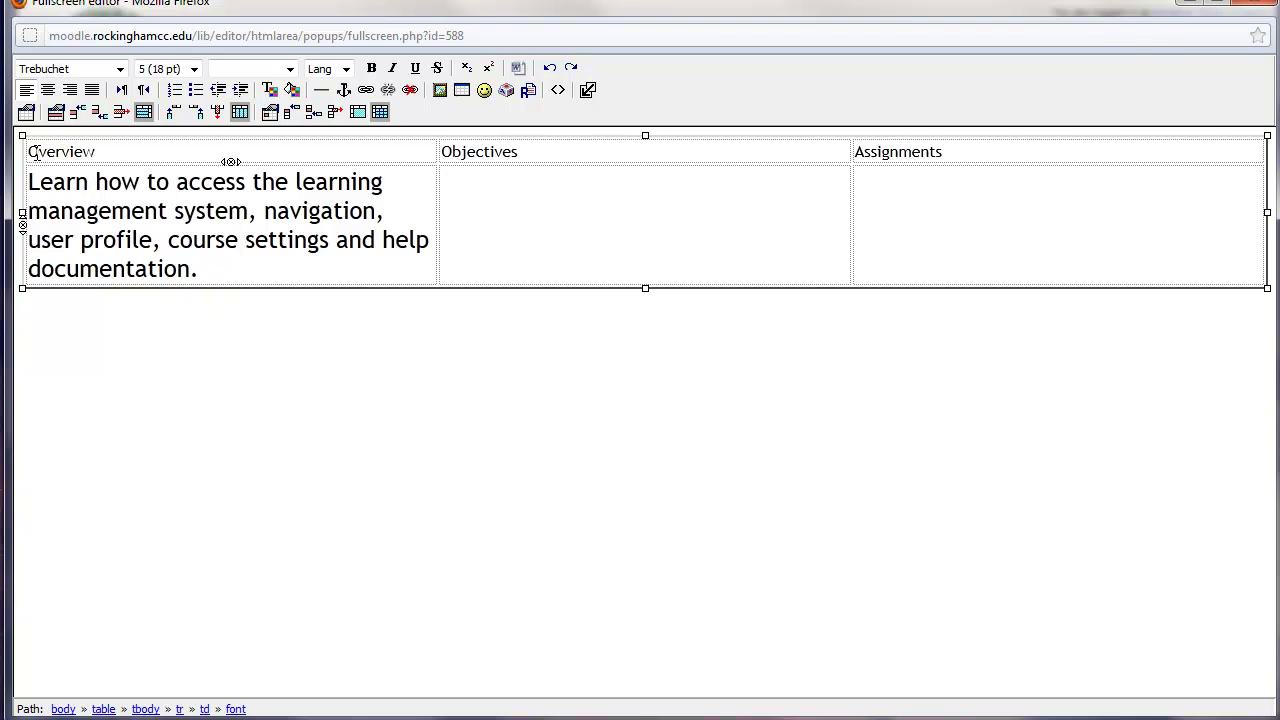
Make the header row Heading 2 and return the Overview description to Normal style
{"action": "left_click_drag", "start_coordinate": [26, 151], "coordinate": [616, 163]}
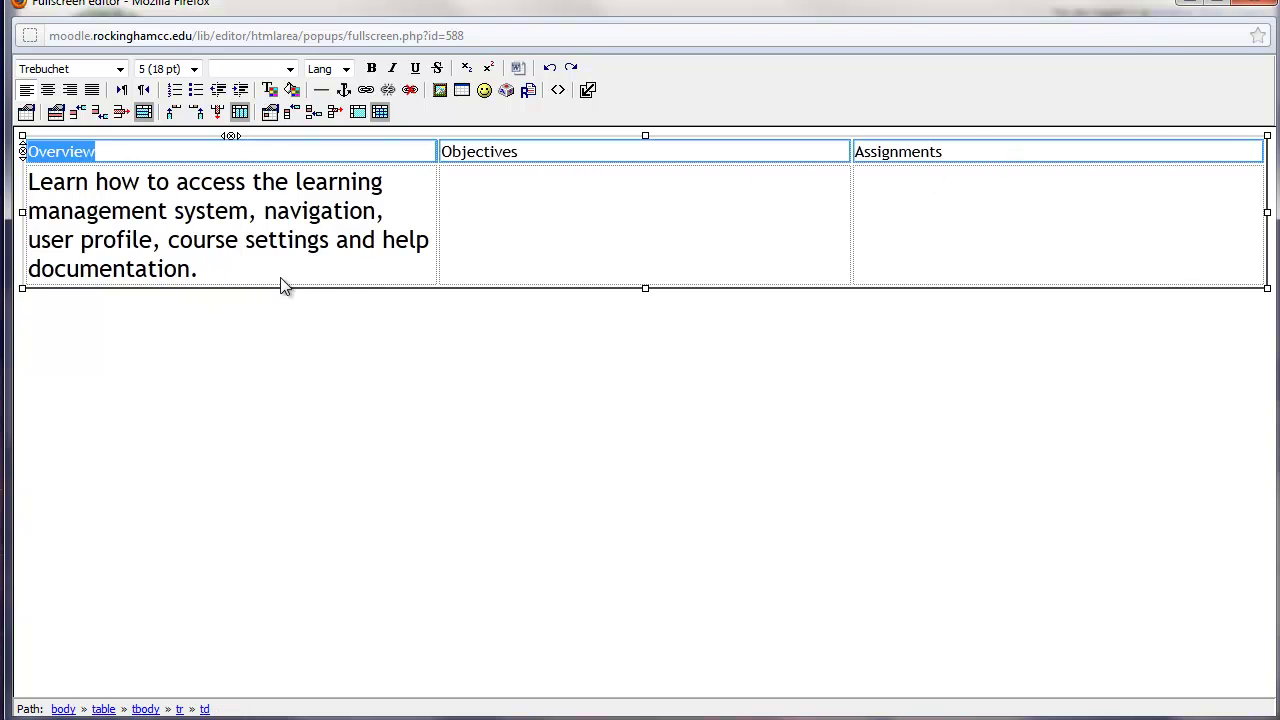
{"action": "left_click", "coordinate": [290, 70]}
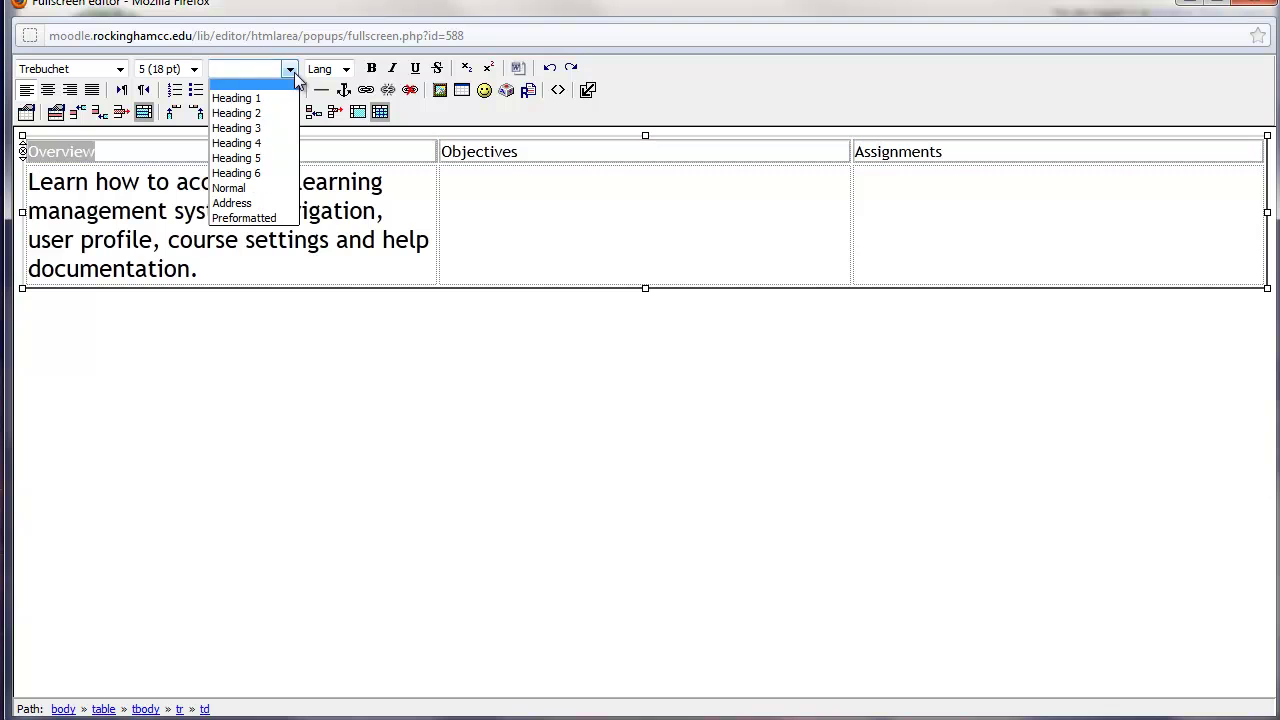
{"action": "left_click", "coordinate": [267, 117]}
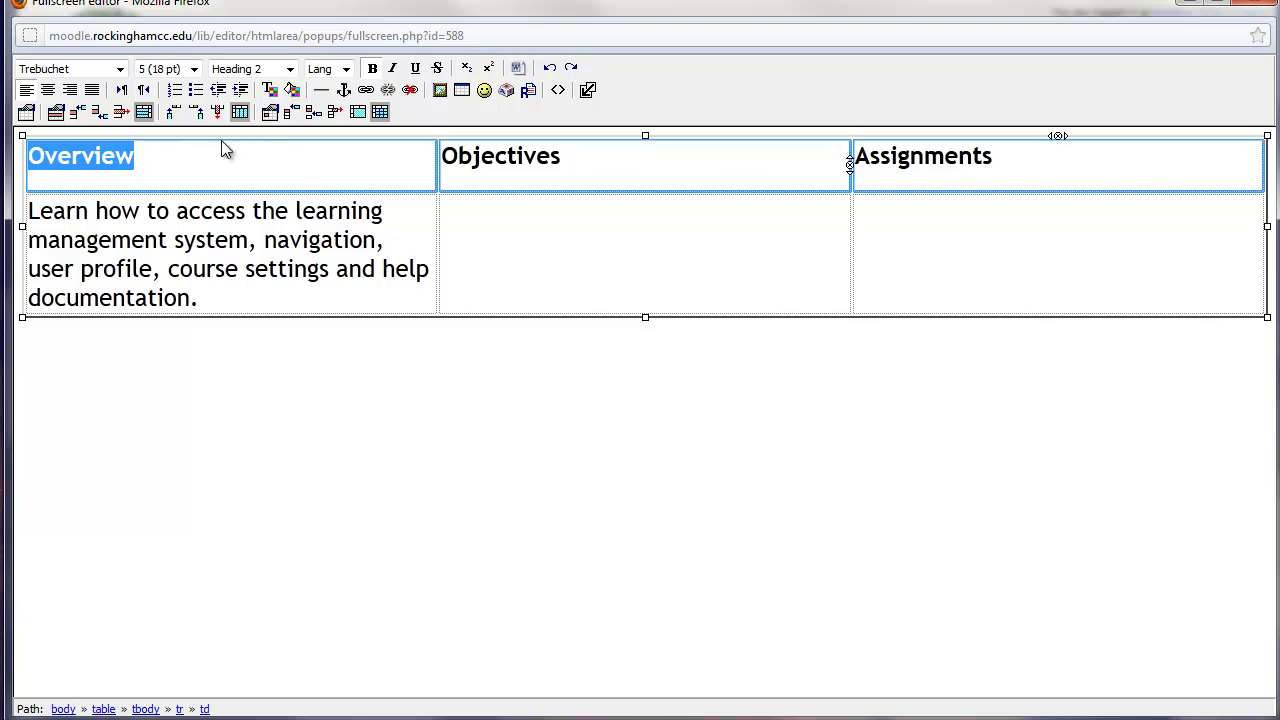
{"action": "left_click", "coordinate": [198, 172]}
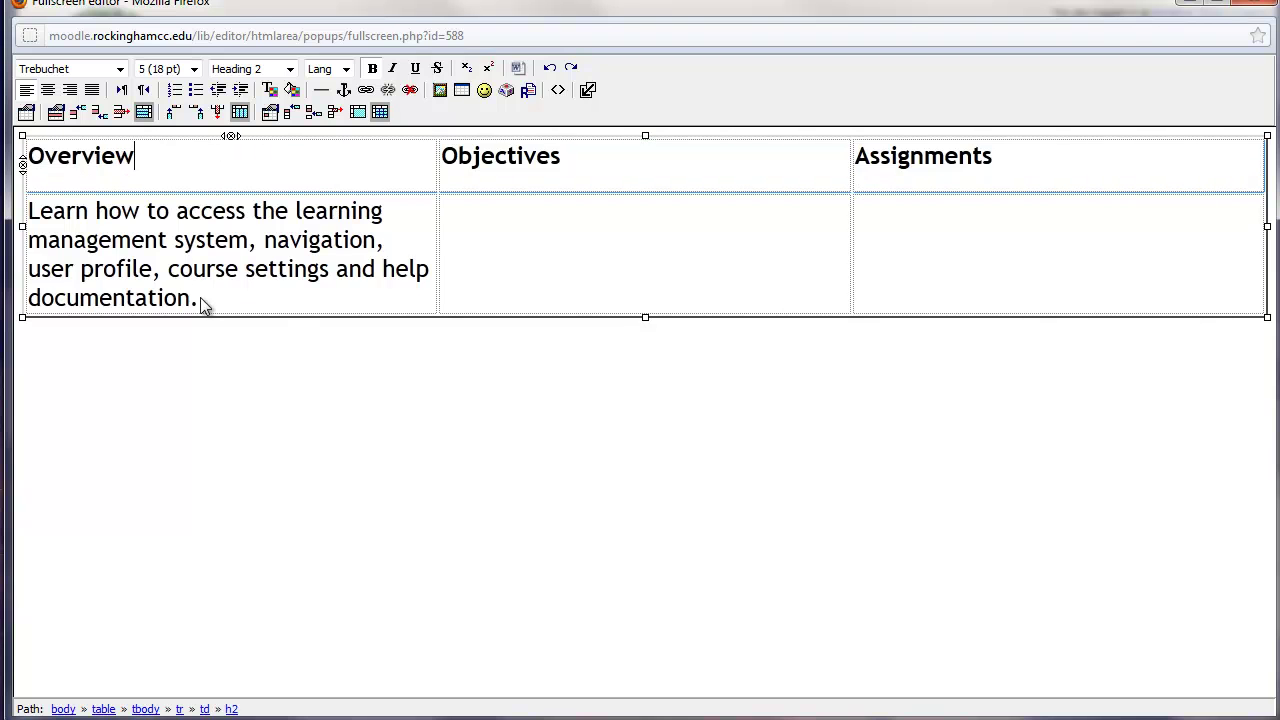
{"action": "left_click_drag", "start_coordinate": [200, 300], "coordinate": [26, 220]}
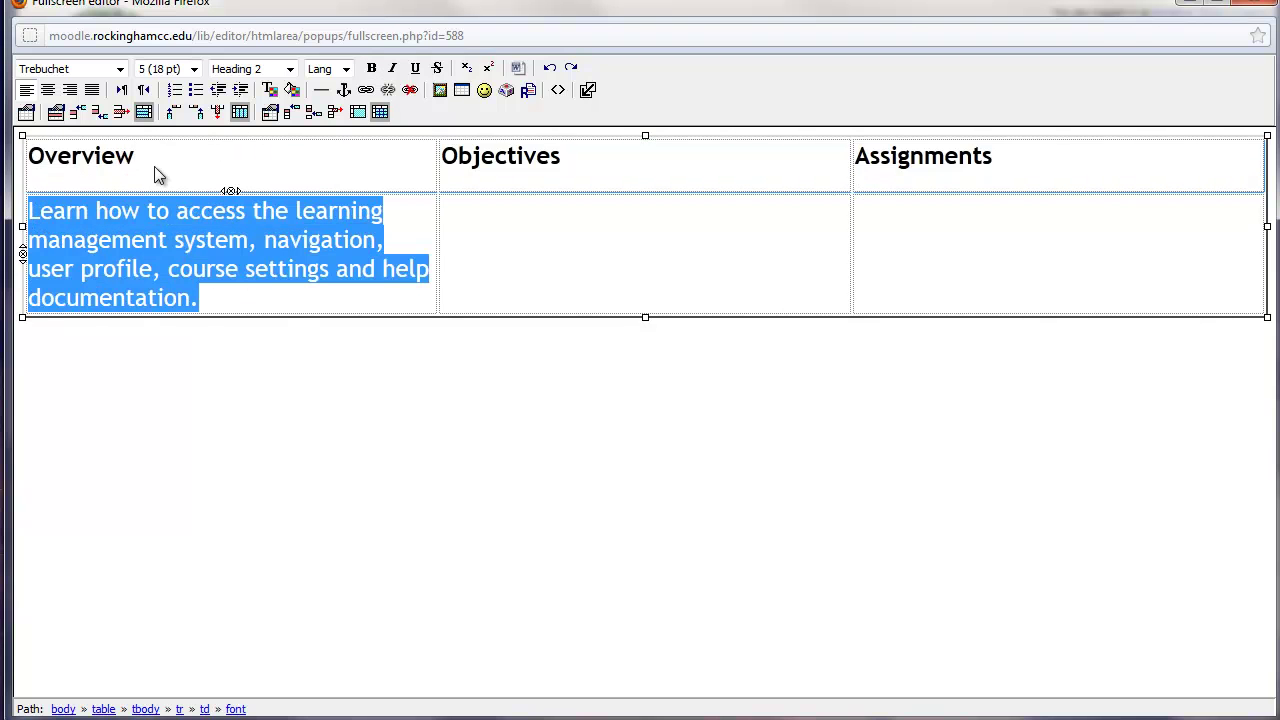
{"action": "left_click", "coordinate": [289, 69]}
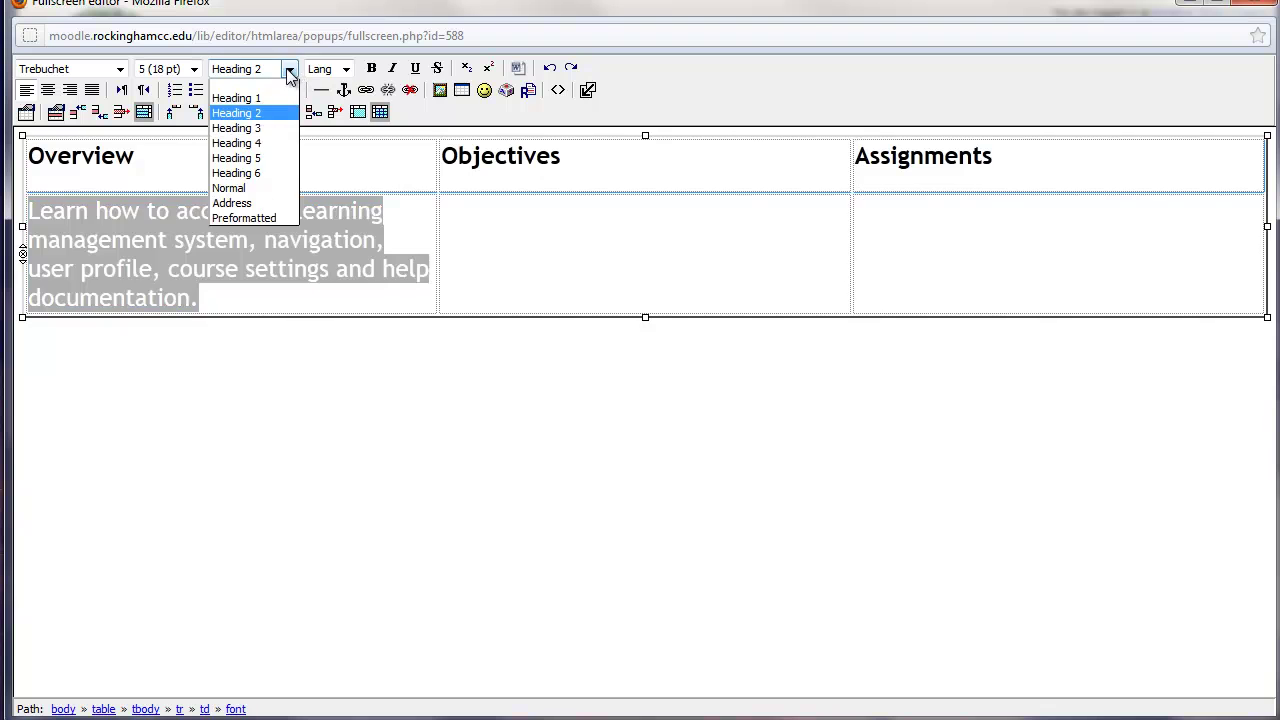
{"action": "left_click", "coordinate": [245, 190]}
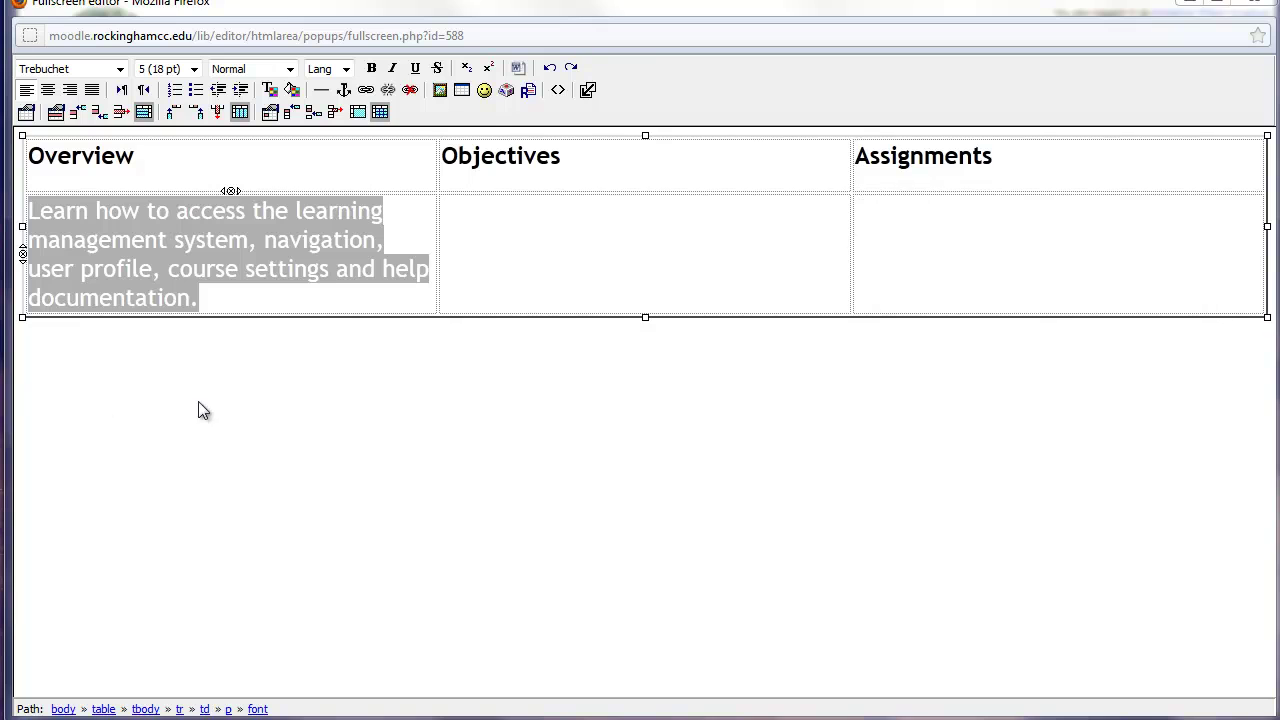
{"action": "left_click", "coordinate": [490, 232]}
Paste the objectives intro and bulleted list into the Objectives cell
{"action": "type", "text": "By the end of the unit, you should be able to: Successfully log into Moodle Enter a course Edit your profile Edit course settings Insert a Block Create a header"}
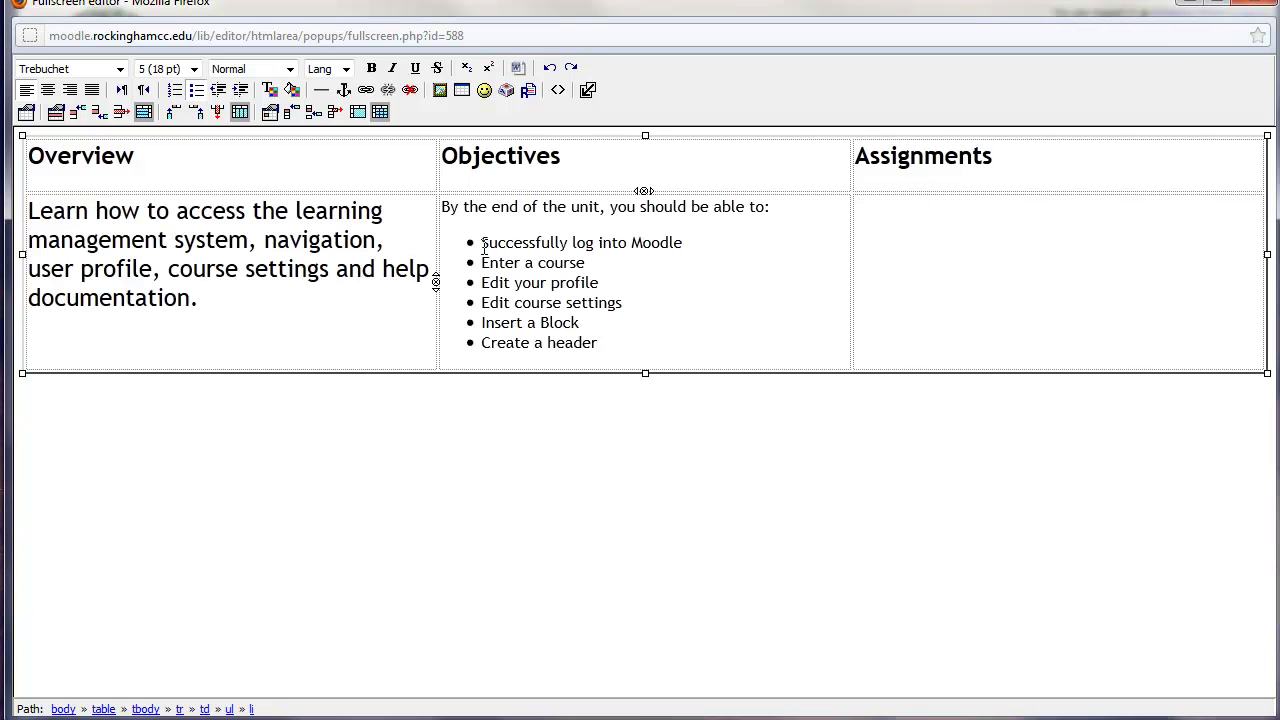
{"action": "mouse_move", "coordinate": [597, 343]}
{"action": "left_mouse_down"}
{"action": "mouse_move", "coordinate": [573, 343]}
{"action": "mouse_move", "coordinate": [462, 248]}
{"action": "left_mouse_up"}
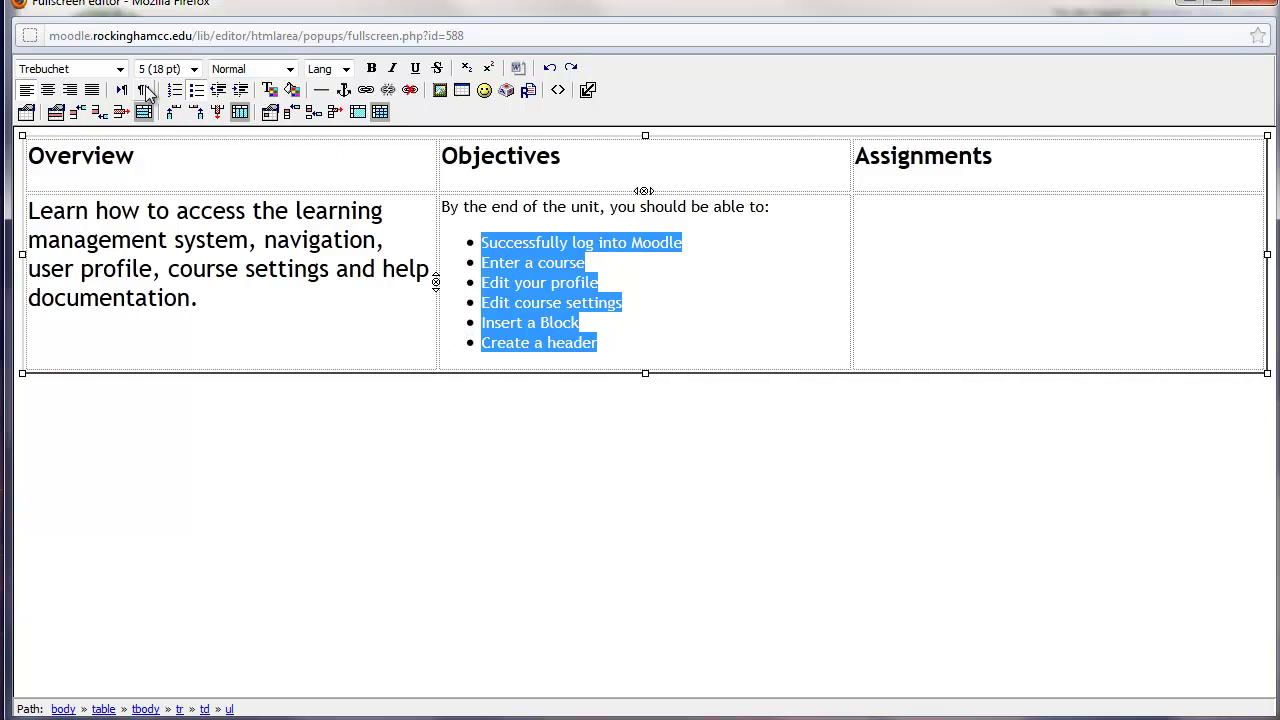
{"action": "left_click", "coordinate": [195, 96]}
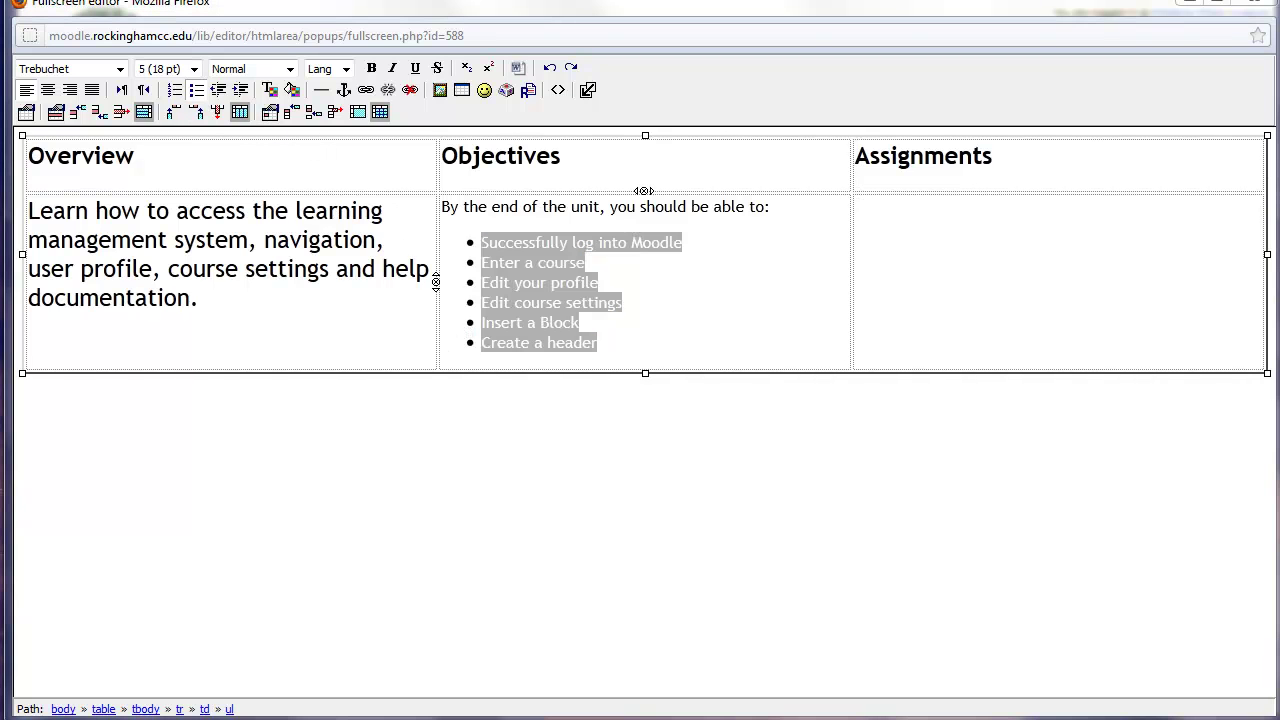
Paste the six-step numbered assignments list into the Assignments cell
{"action": "left_click", "coordinate": [942, 265]}
{"action": "type", "text": "Read the Welcome to Moodle Training item Open, save, and print the Moodle Quick Start Guide Use the Moodle Questions forum to ask questions about Moodle Go through the Module 1 Presentation Read through the Module 1 Resources Complete the Module 1 Assignment"}
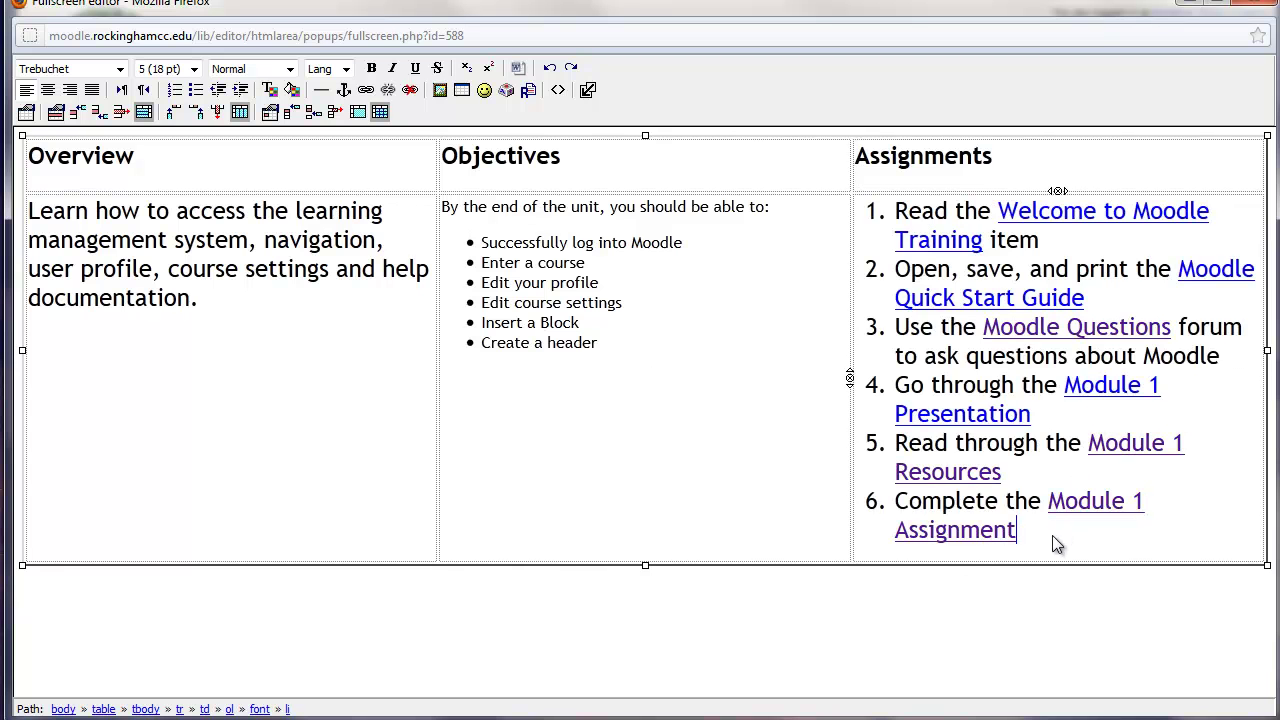
{"action": "left_click_drag", "start_coordinate": [1053, 555], "coordinate": [893, 205]}
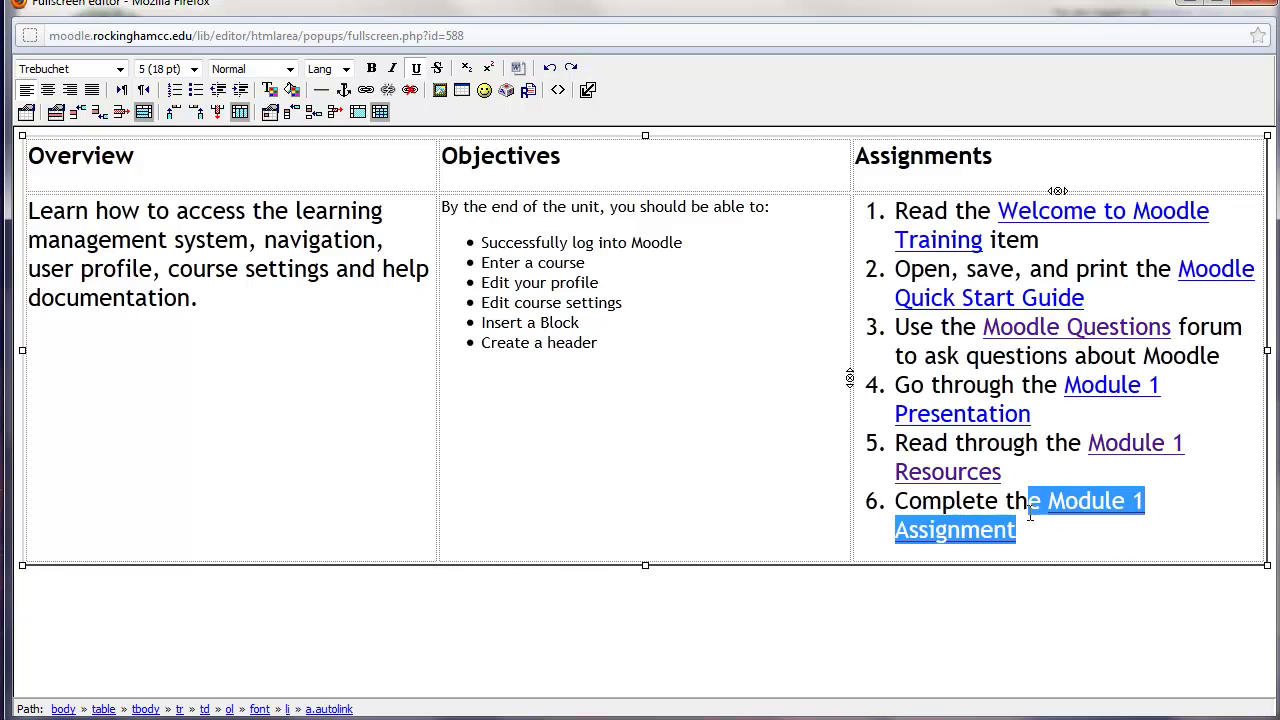
{"action": "left_click", "coordinate": [290, 69]}
{"action": "left_click", "coordinate": [972, 247]}
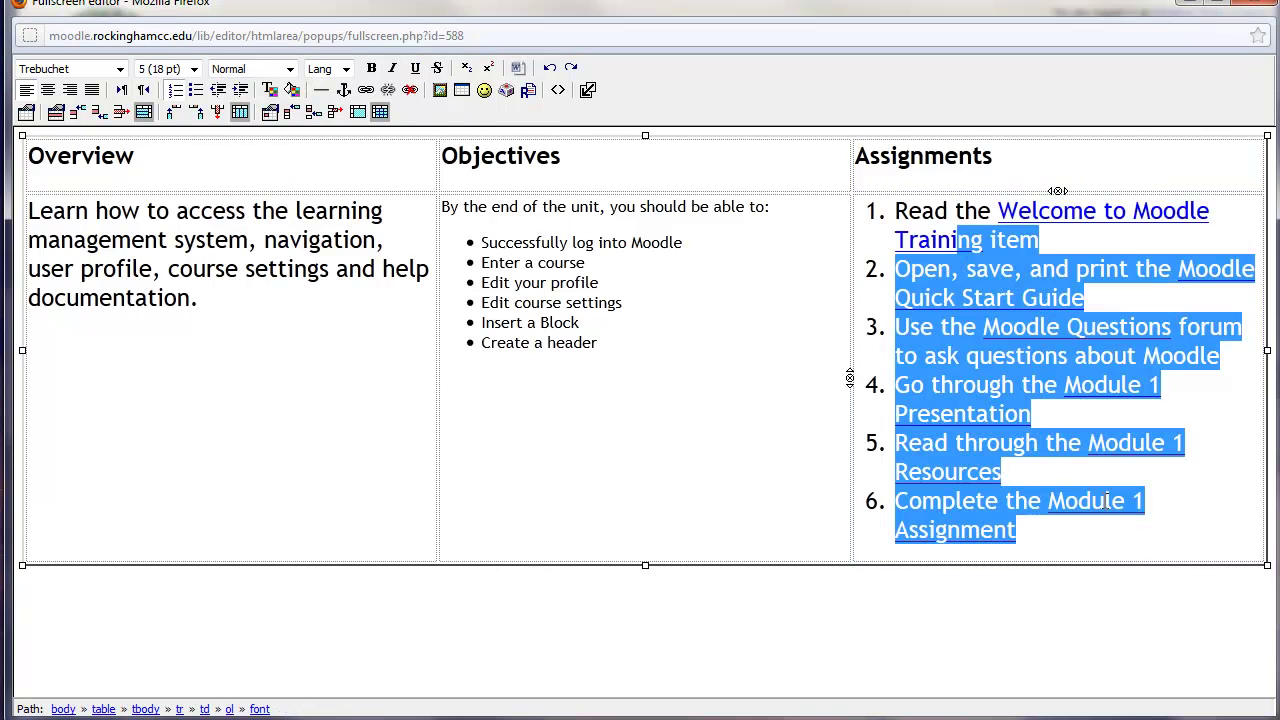
{"action": "left_click", "coordinate": [1132, 533]}
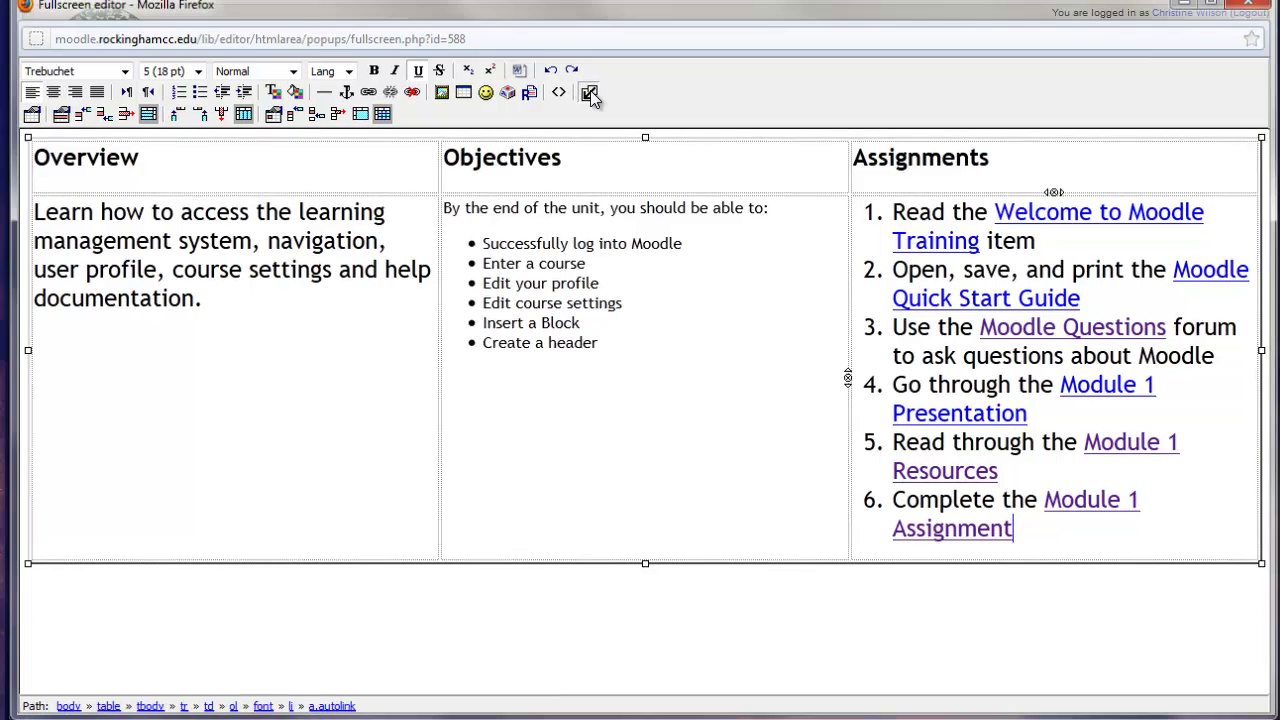
Leave the full-screen editor, save the label, and scroll to the table under Module 2
{"action": "left_click", "coordinate": [590, 92]}
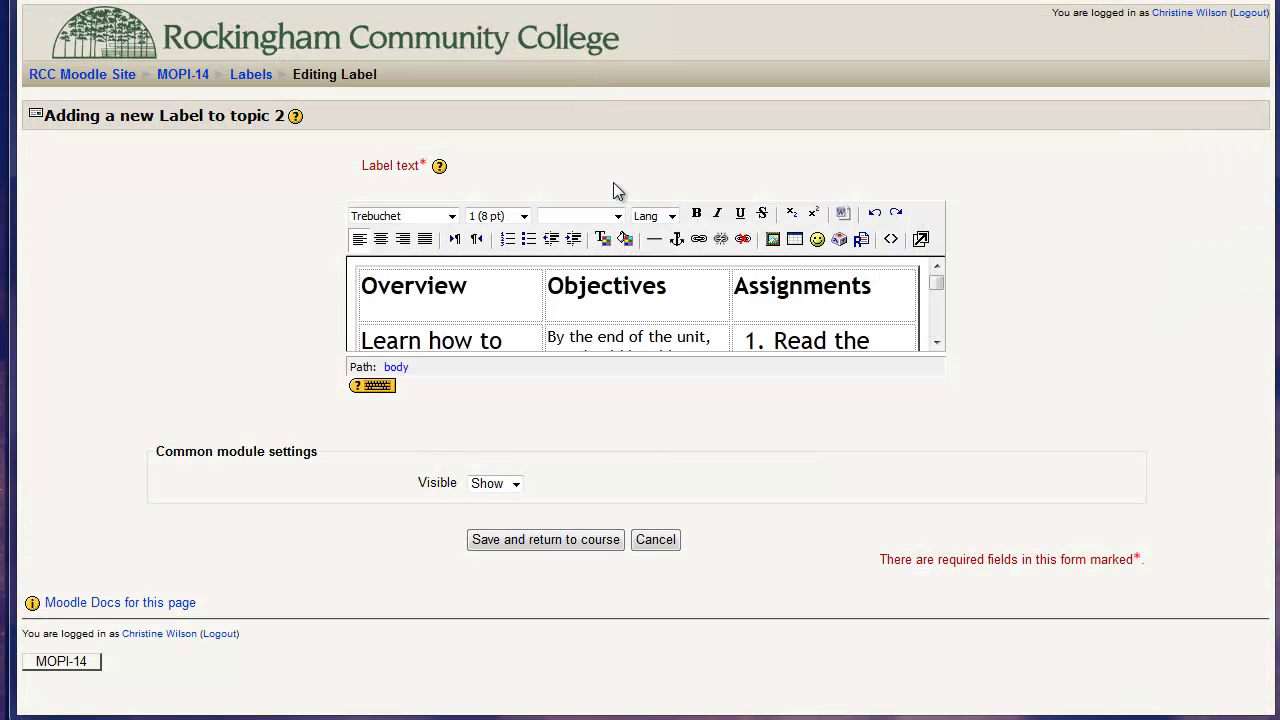
{"action": "left_click", "coordinate": [552, 539]}
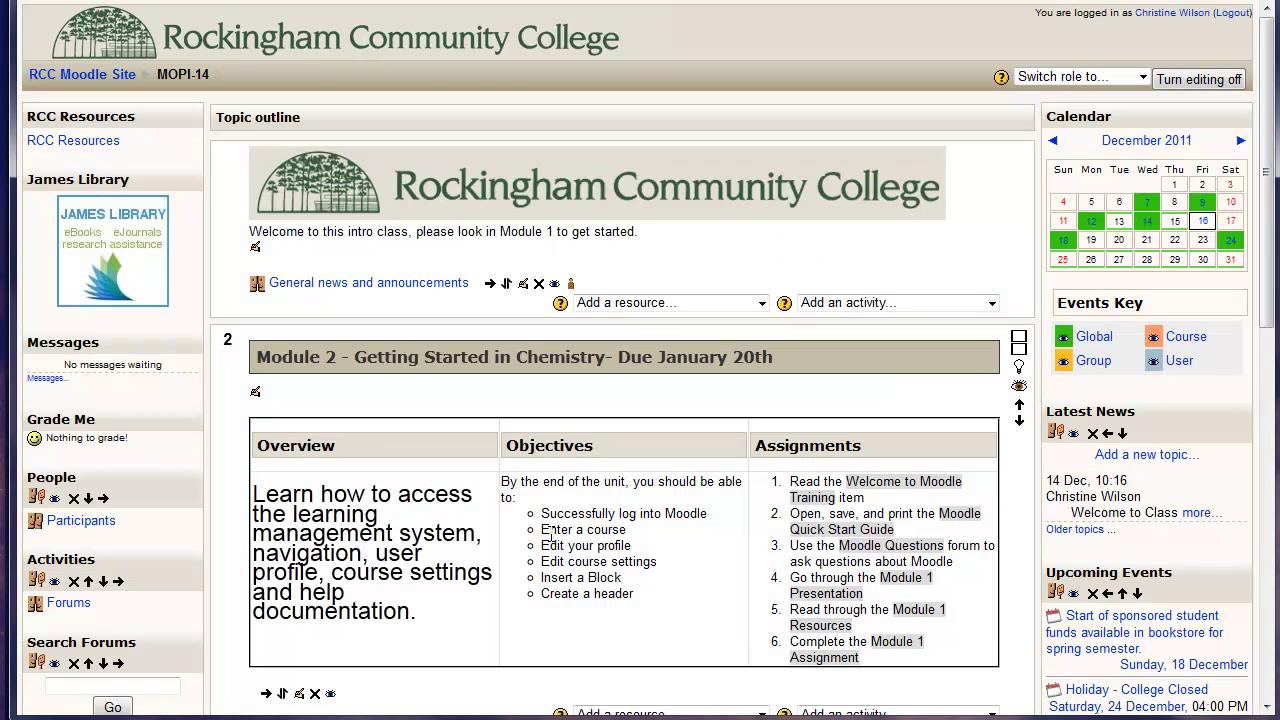
{"action": "scroll", "coordinate": [706, 549], "scroll_direction": "down", "scroll_amount": 2}
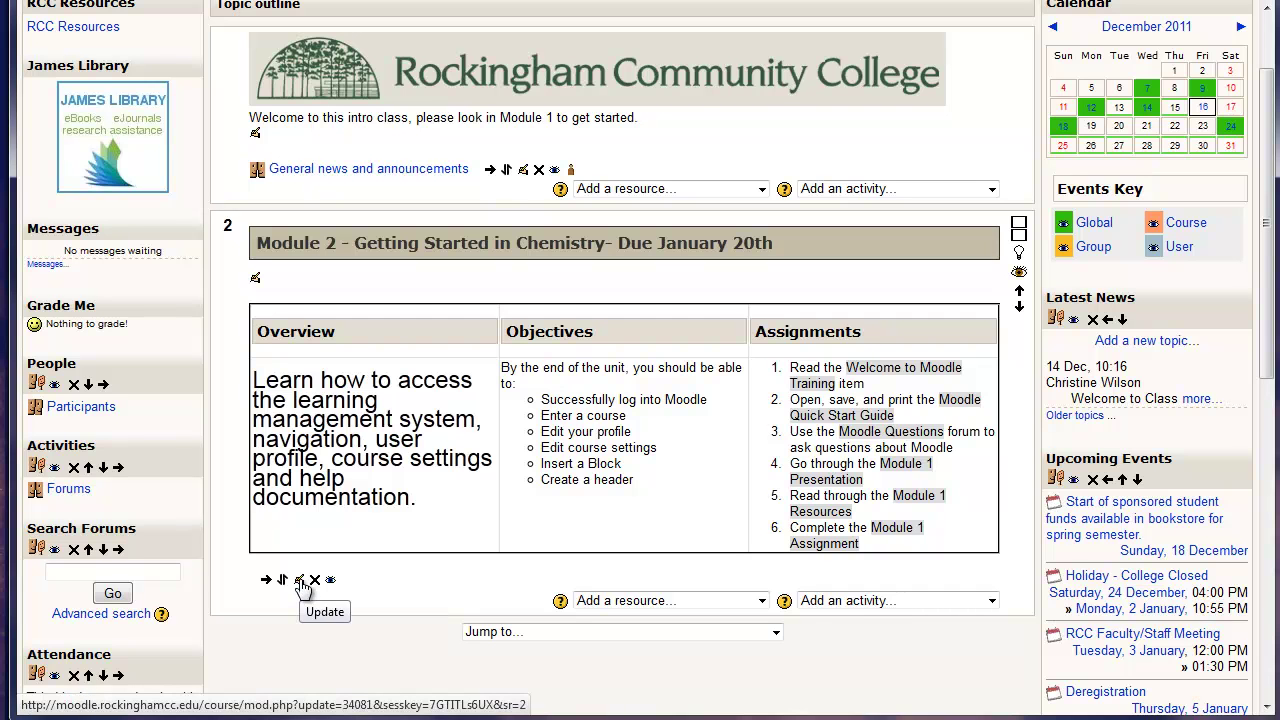
Reopen the label in an enlarged full-screen editor and select the Overview paragraph
{"action": "left_click", "coordinate": [300, 581]}
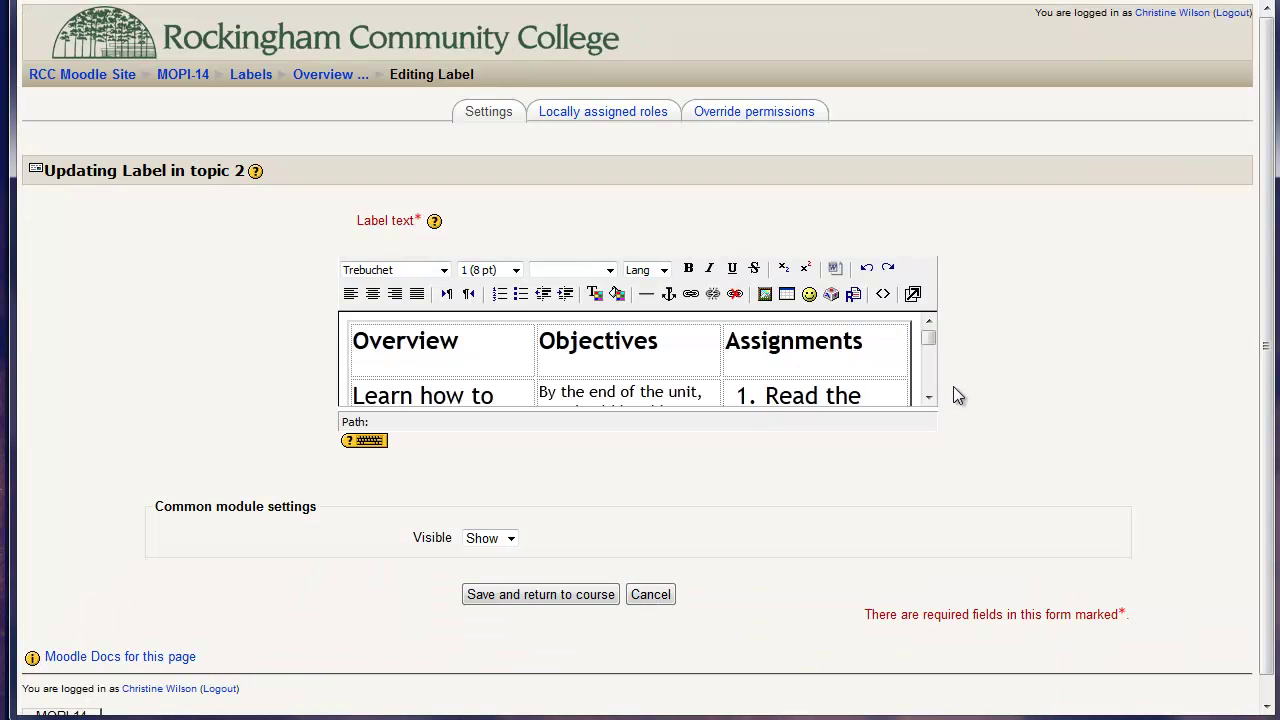
{"action": "left_click", "coordinate": [912, 293]}
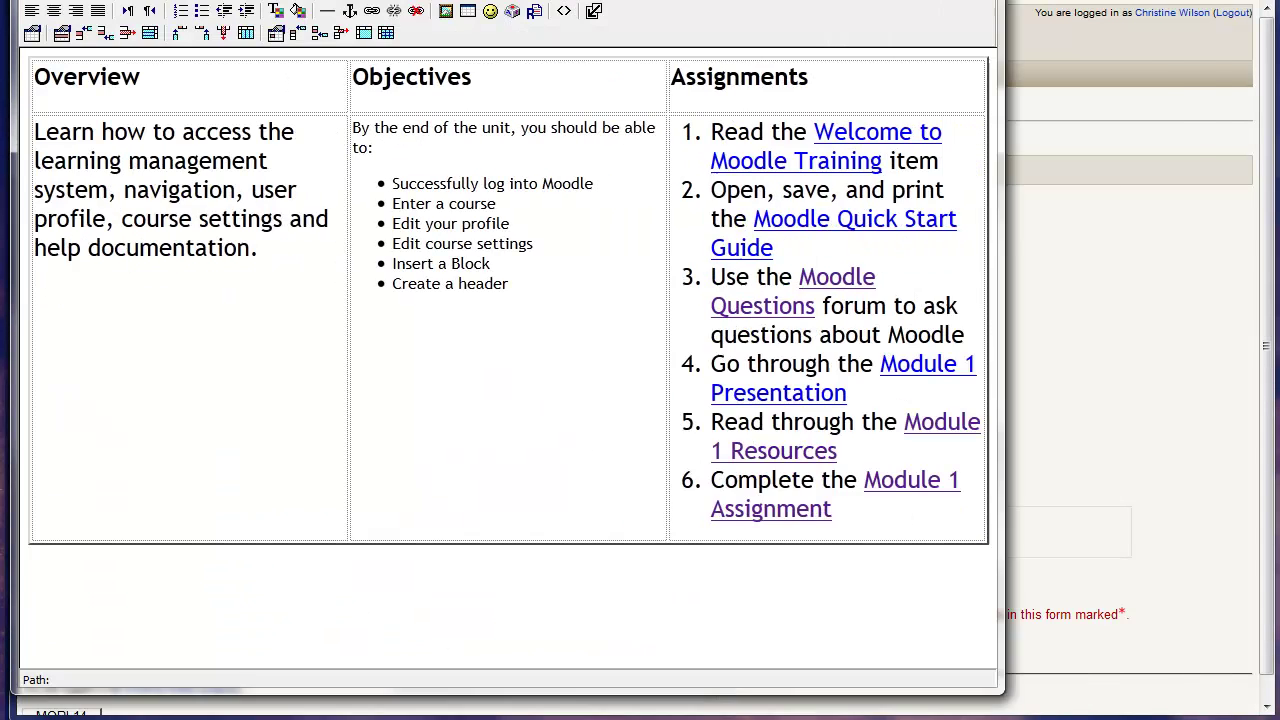
{"action": "left_click_drag", "start_coordinate": [815, 578], "coordinate": [1222, 712]}
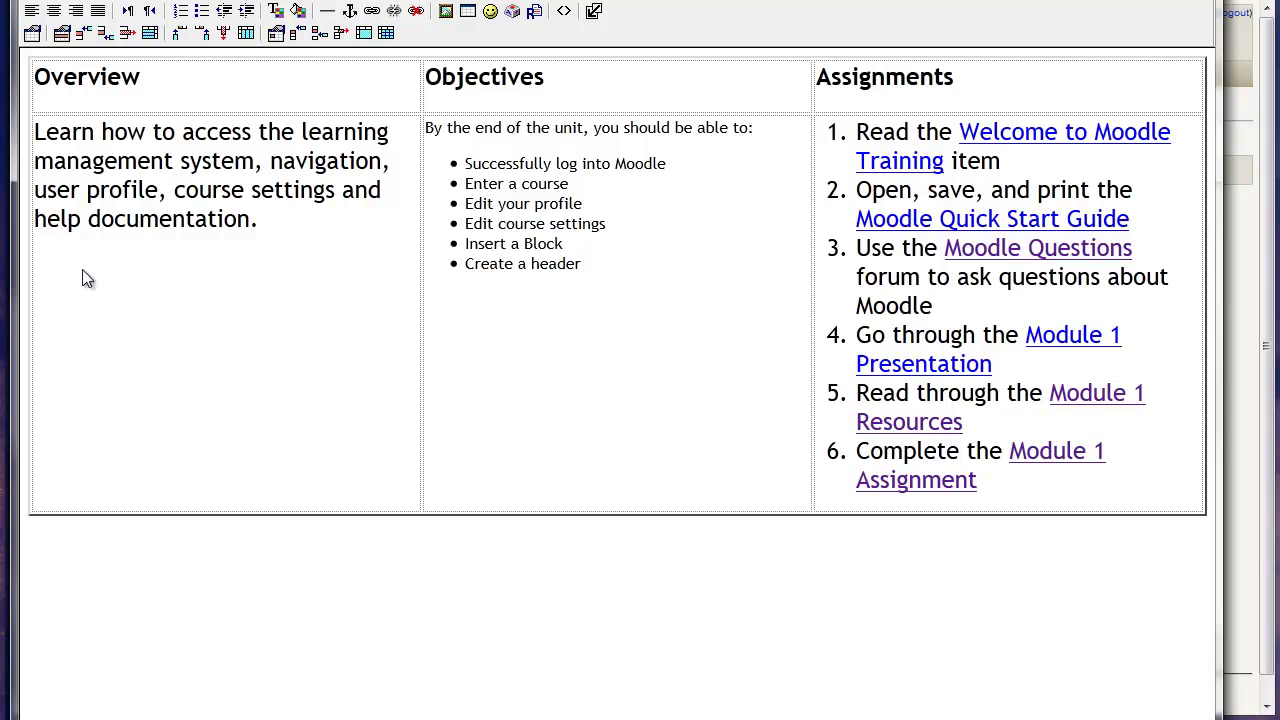
{"action": "left_click", "coordinate": [287, 246]}
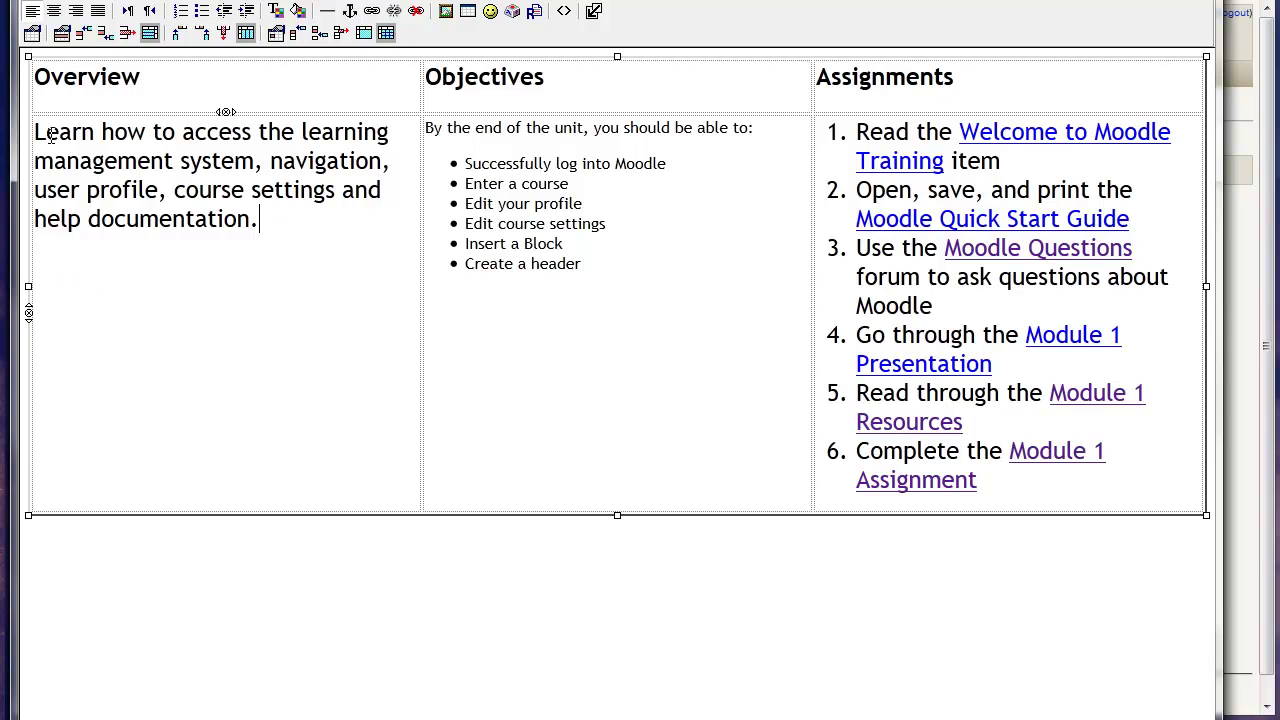
{"action": "left_click_drag", "start_coordinate": [48, 134], "coordinate": [164, 150]}
{"action": "triple_click", "coordinate": [271, 224]}
{"action": "left_click", "coordinate": [271, 224]}
{"action": "triple_click", "coordinate": [55, 155]}
{"action": "left_click", "coordinate": [282, 240]}
In the HTML source, delete the font size 5 tags around the Overview paragraph and Assignments list
{"action": "left_click", "coordinate": [565, 12]}
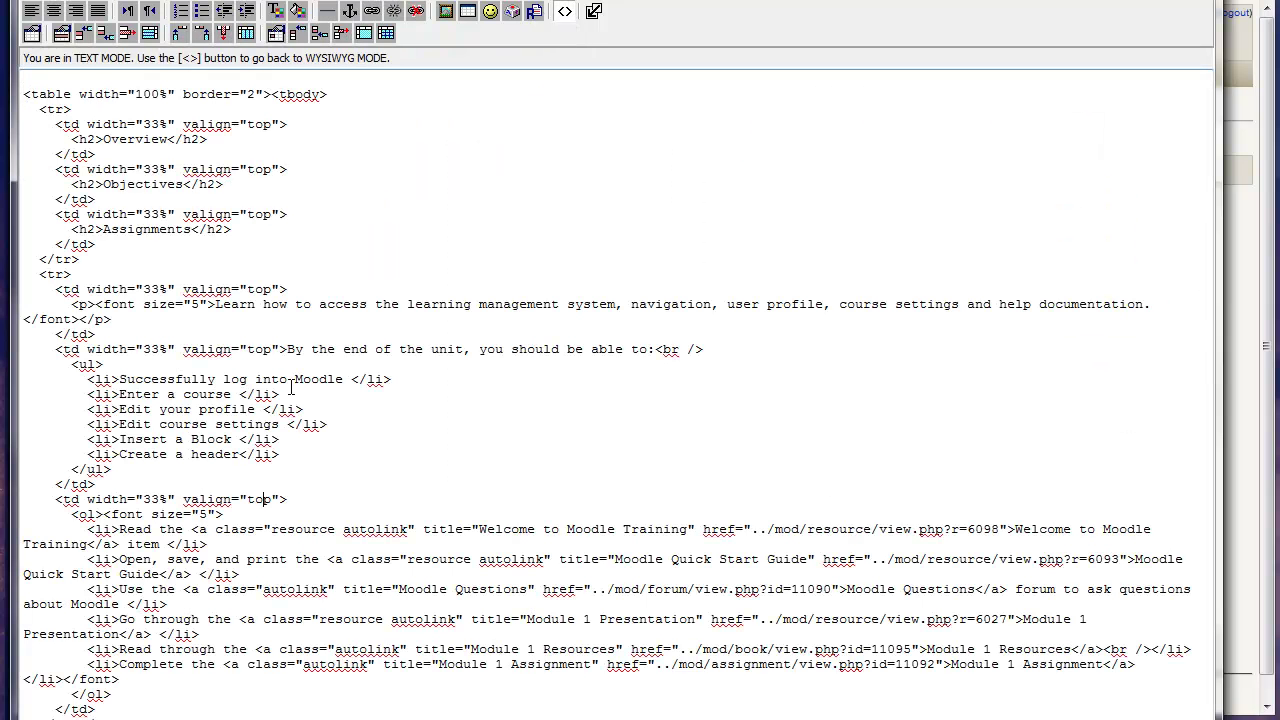
{"action": "left_click_drag", "start_coordinate": [216, 305], "coordinate": [581, 307]}
{"action": "left_click_drag", "start_coordinate": [216, 305], "coordinate": [97, 319]}
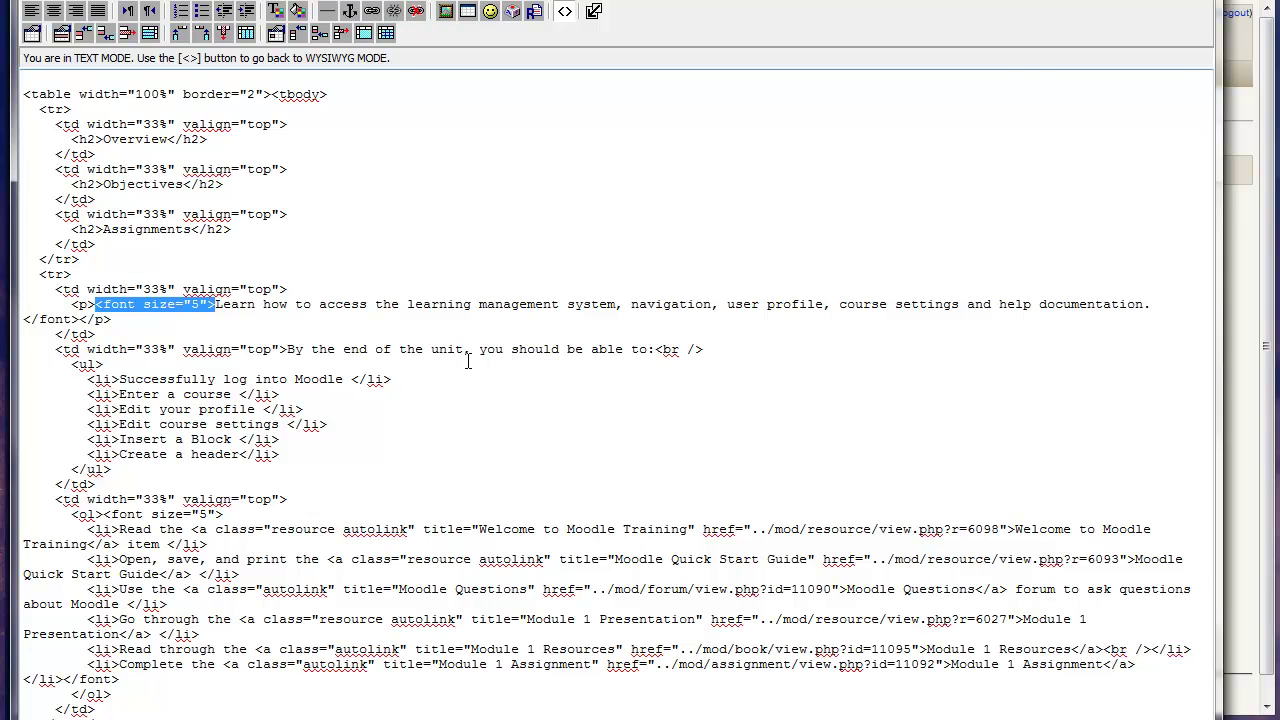
{"action": "key", "text": "Delete"}
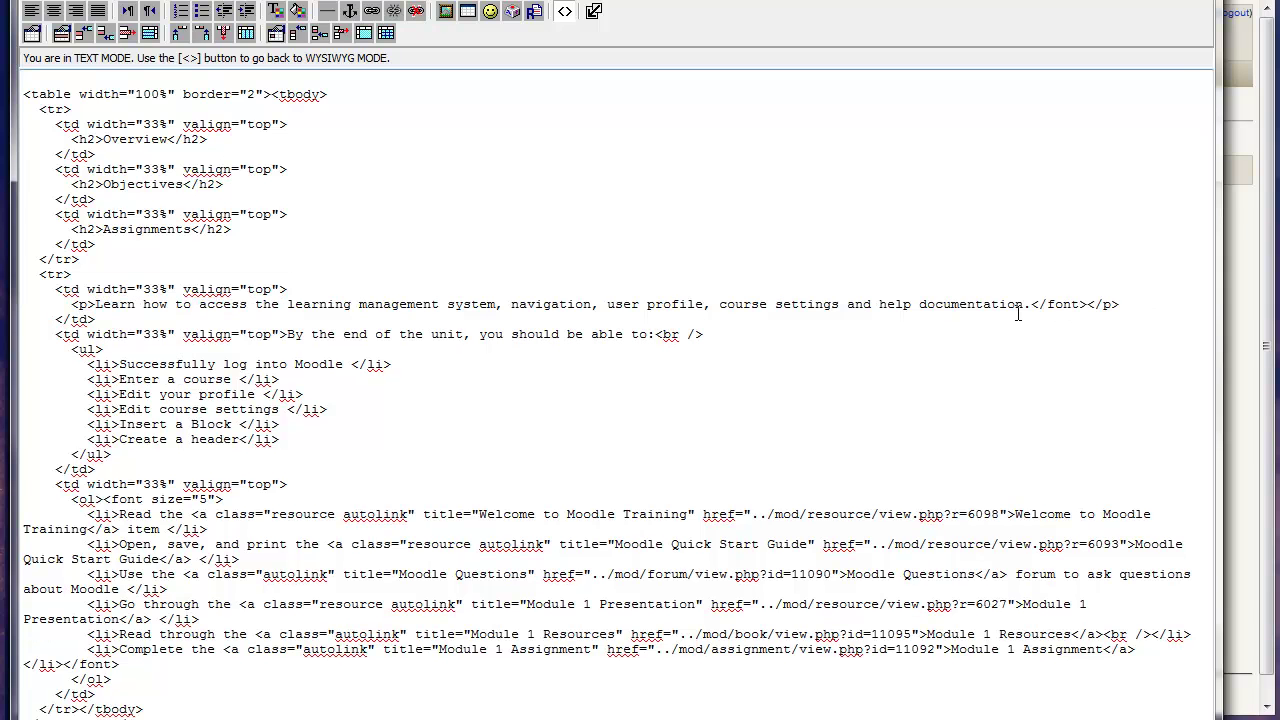
{"action": "left_click_drag", "start_coordinate": [1087, 303], "coordinate": [1031, 304]}
{"action": "key", "text": "Delete"}
{"action": "left_click_drag", "start_coordinate": [224, 499], "coordinate": [104, 499]}
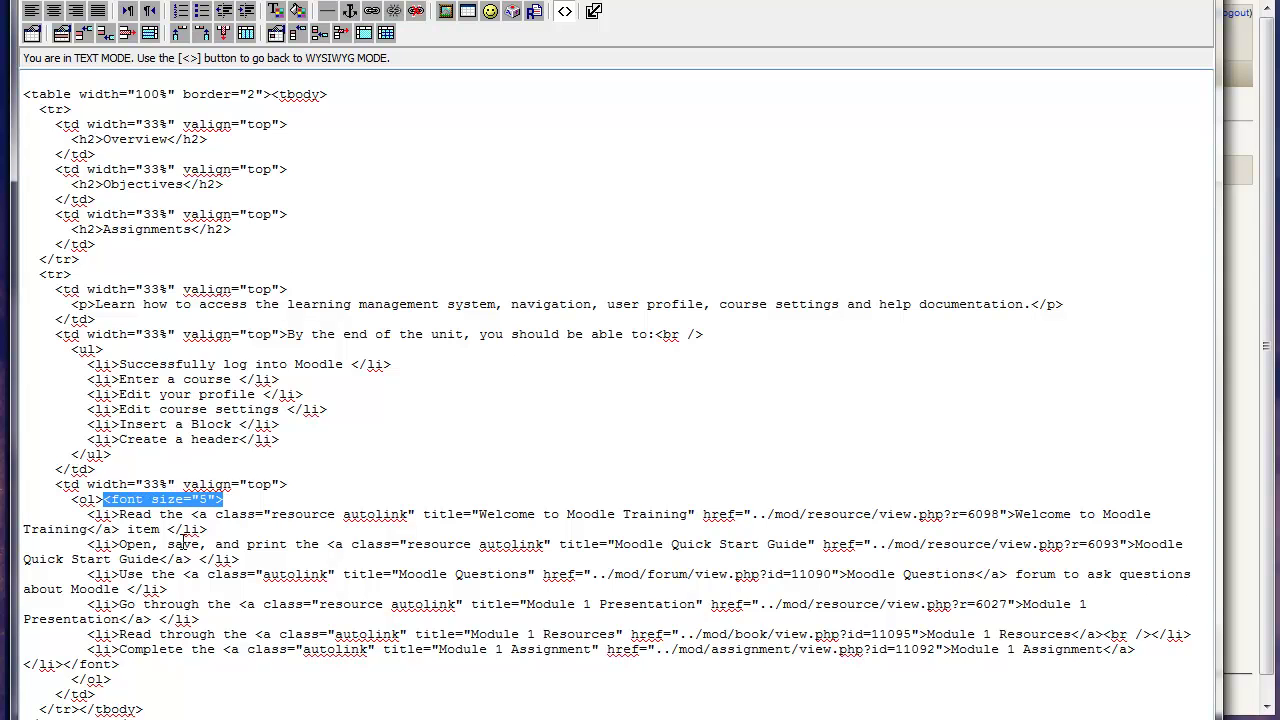
{"action": "key", "text": "Delete"}
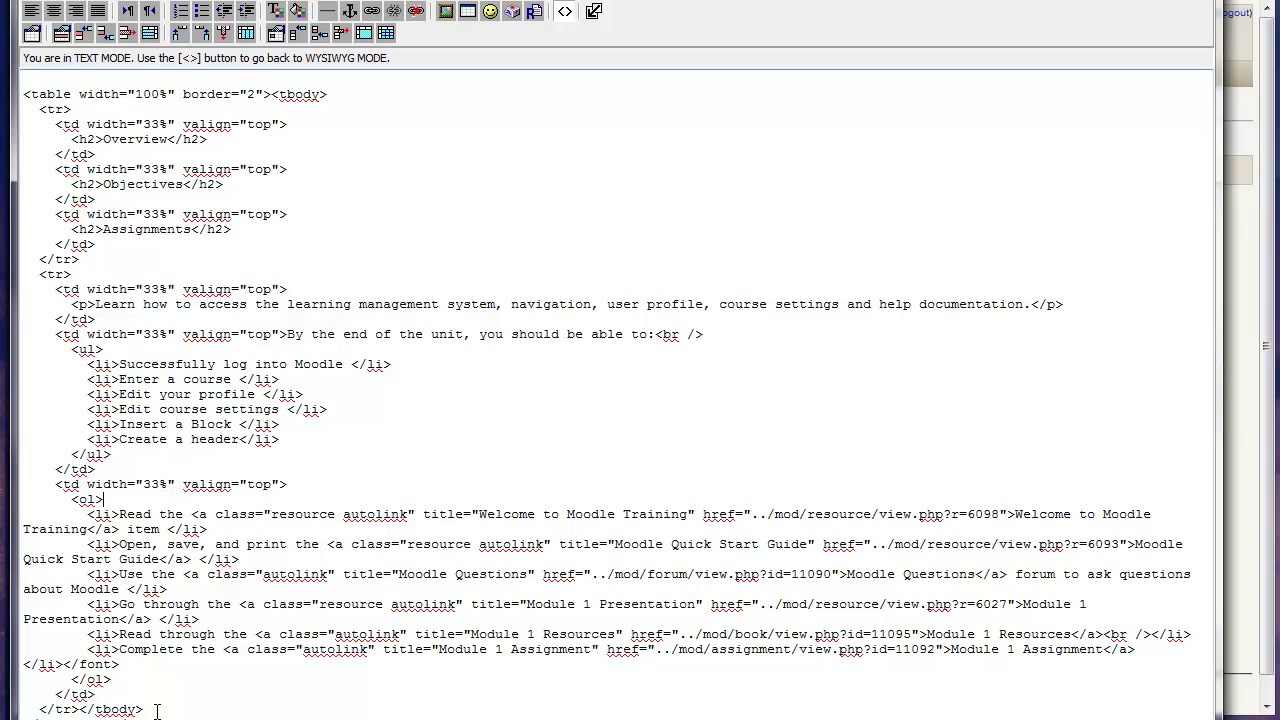
{"action": "left_click_drag", "start_coordinate": [128, 665], "coordinate": [63, 665]}
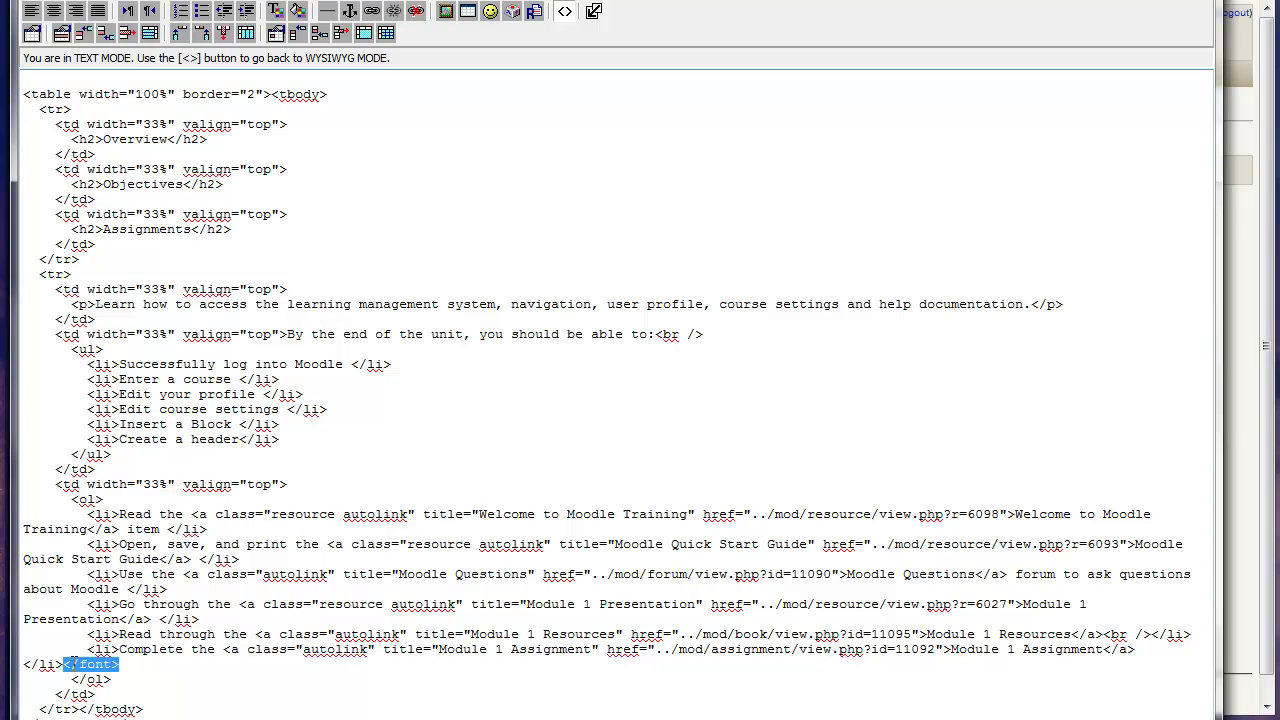
{"action": "key", "text": "Delete"}
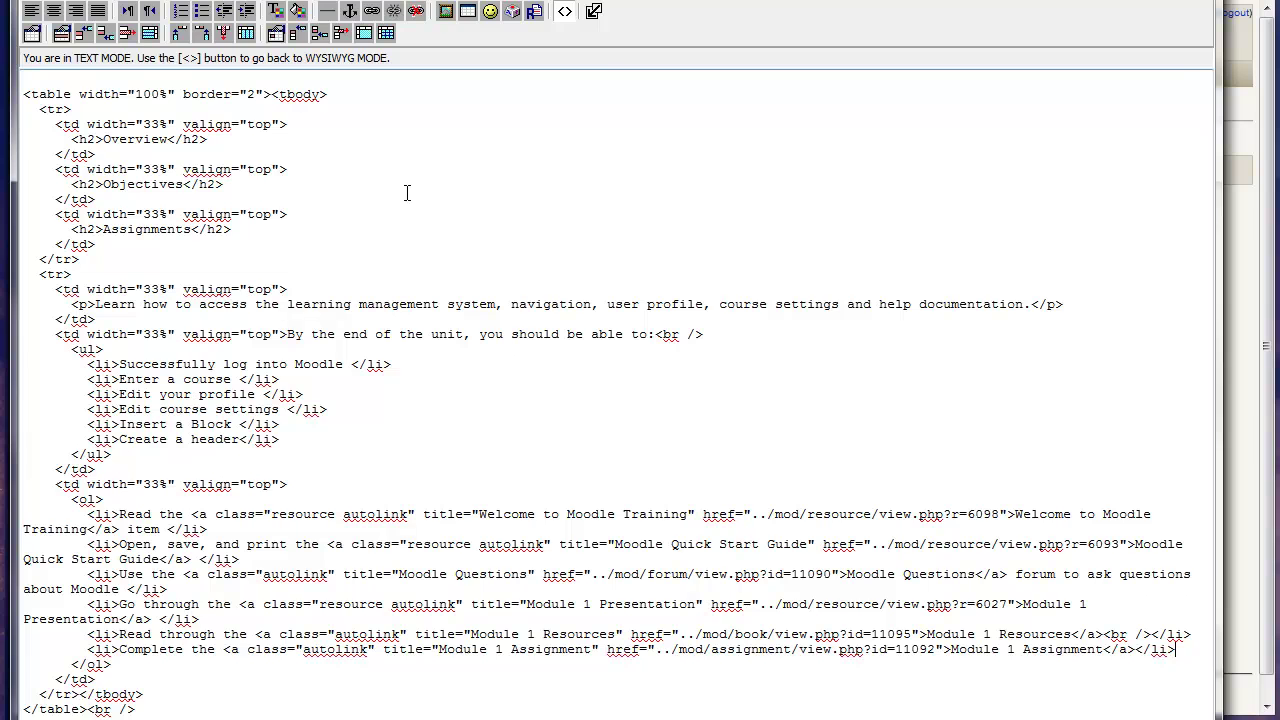
Set the heading row to centre and middle alignment with a purple background
{"action": "left_click", "coordinate": [565, 11]}
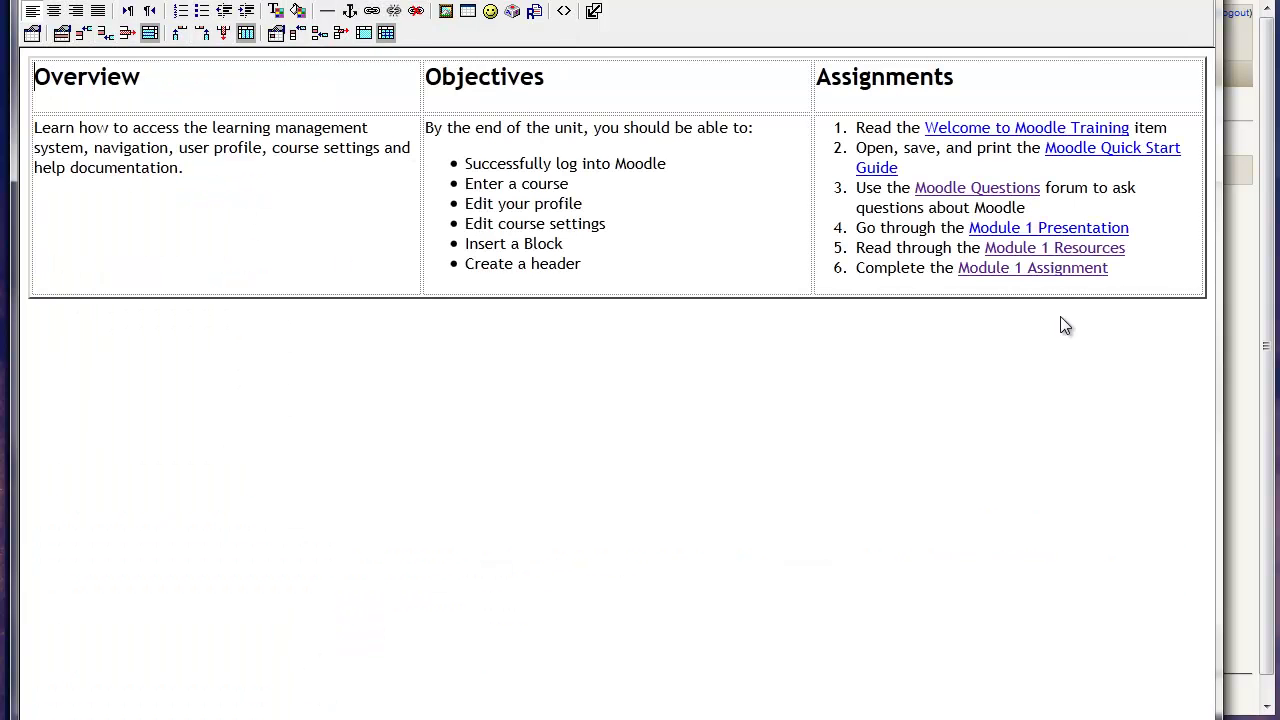
{"action": "left_click_drag", "start_coordinate": [974, 105], "coordinate": [280, 104]}
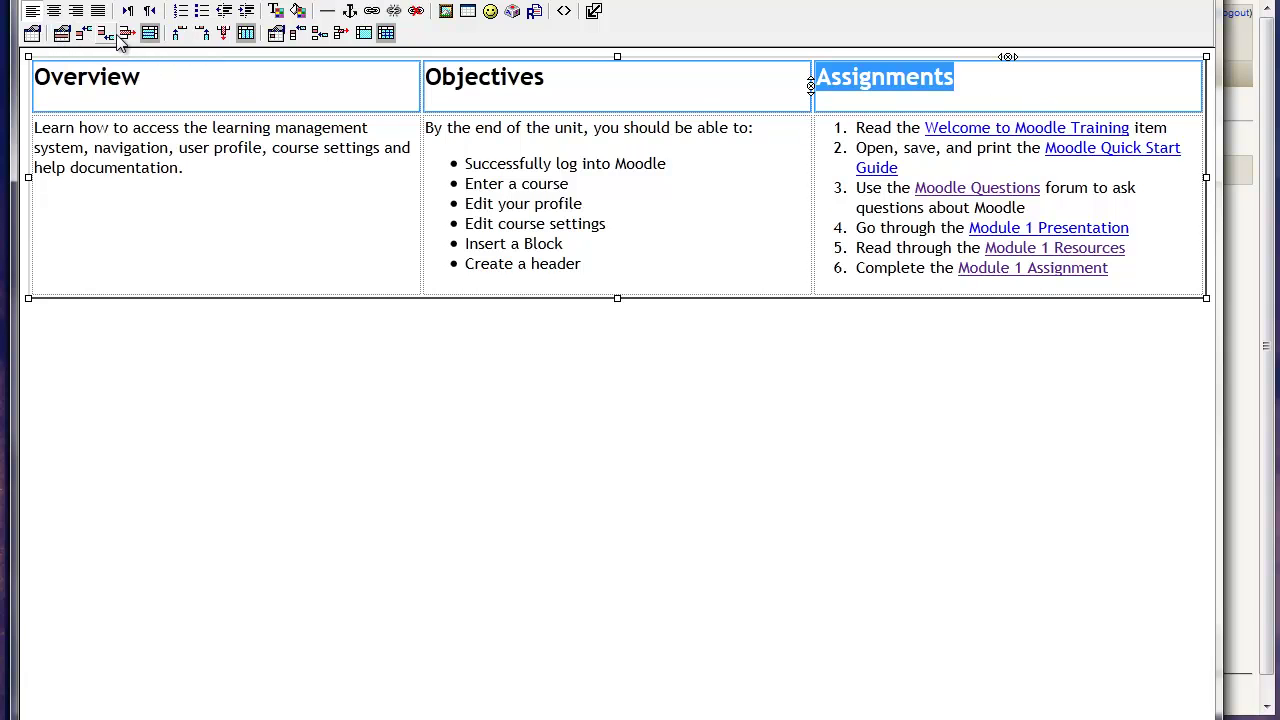
{"action": "left_click", "coordinate": [62, 33]}
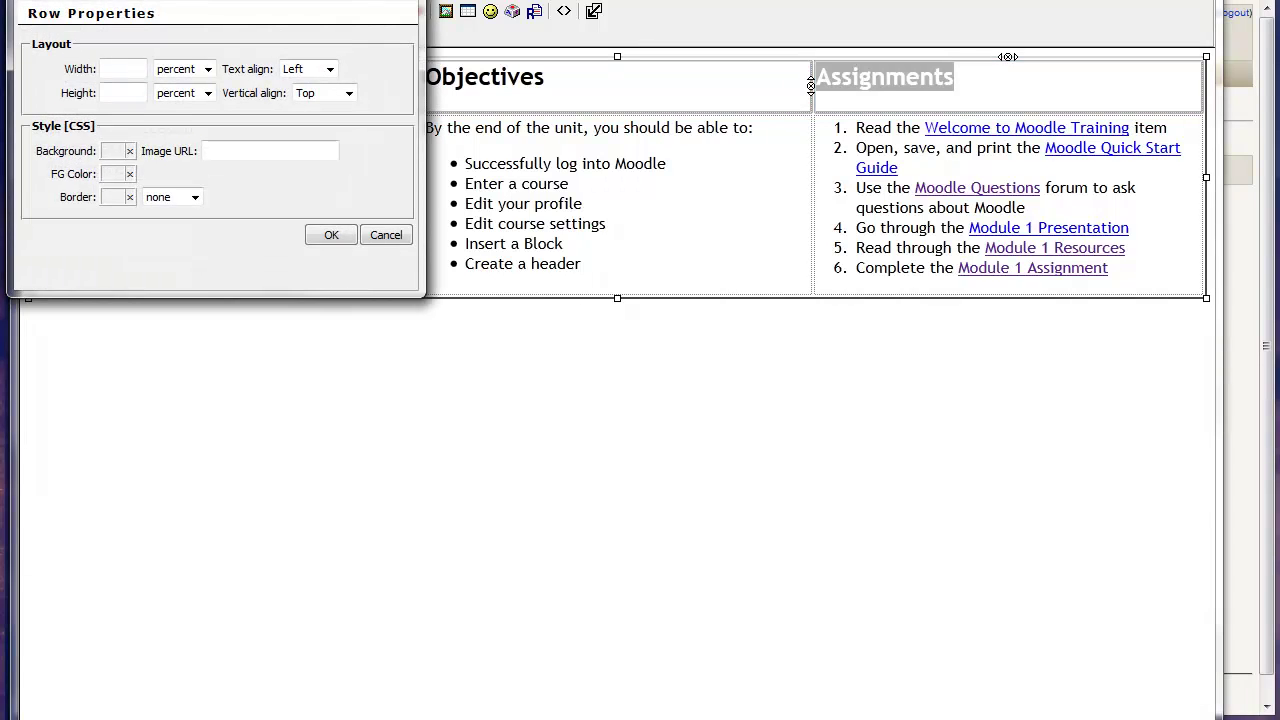
{"action": "left_click_drag", "start_coordinate": [725, 429], "coordinate": [506, 243]}
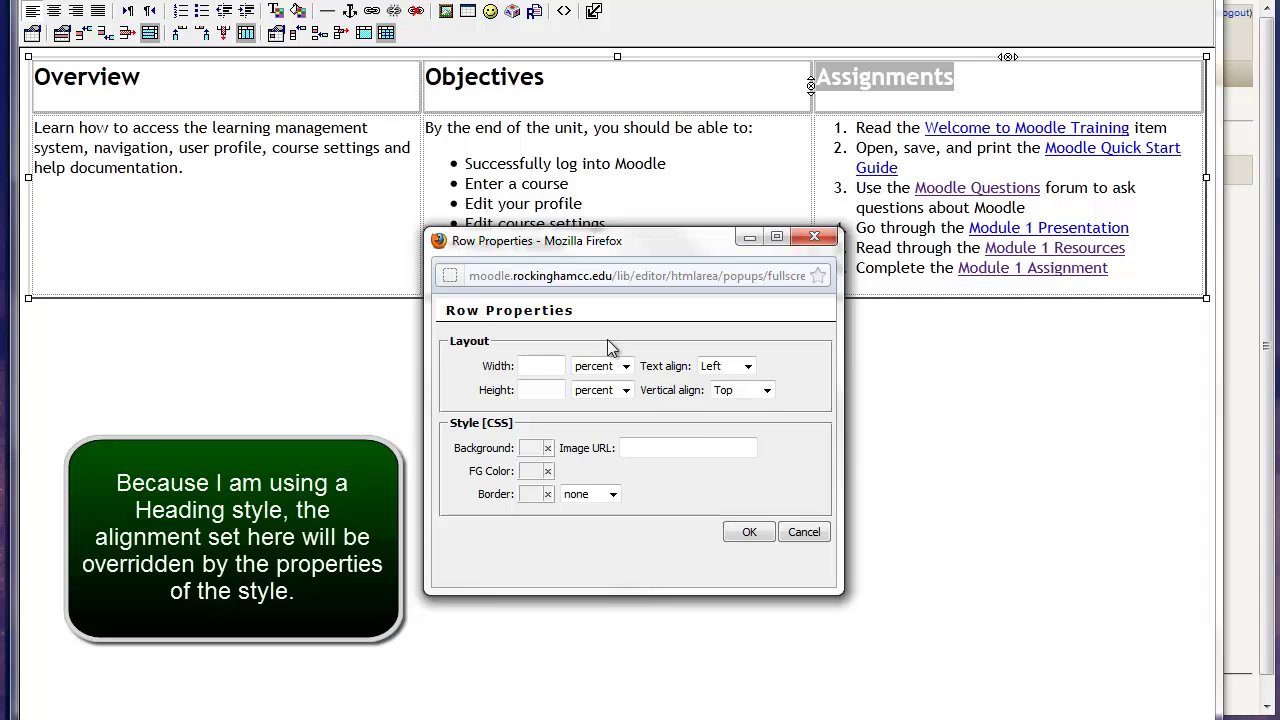
{"action": "left_click", "coordinate": [748, 366]}
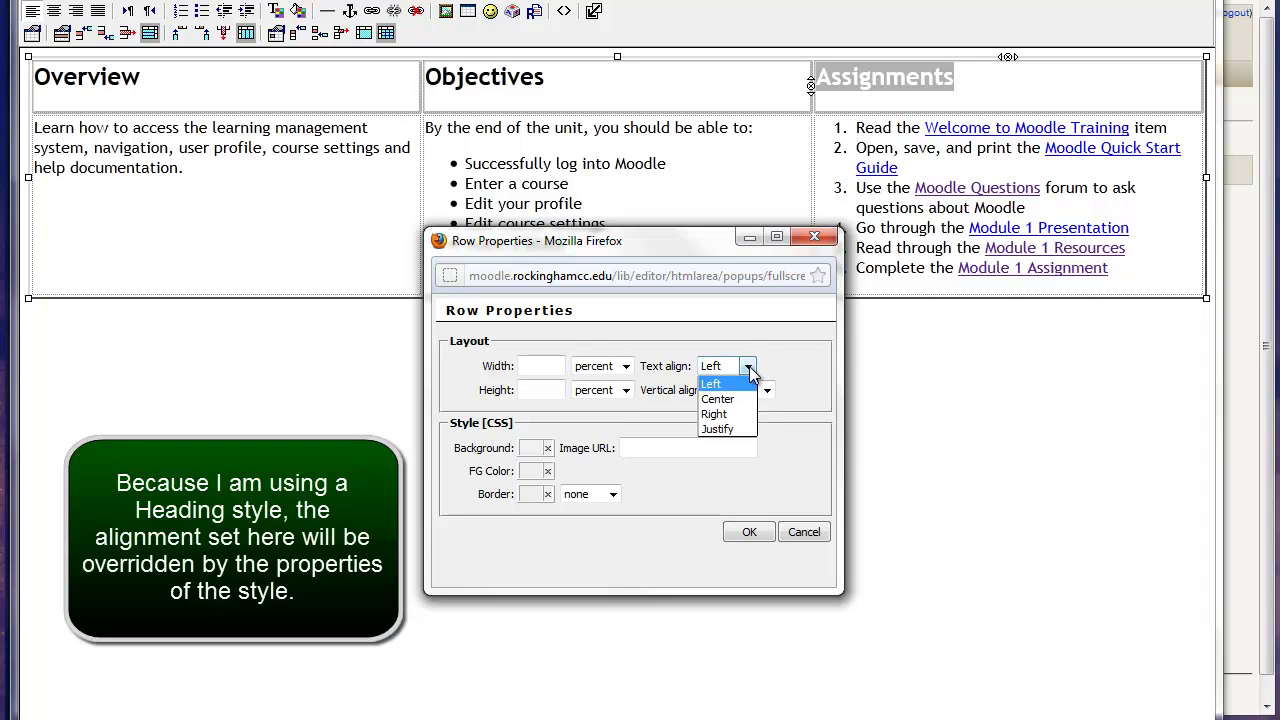
{"action": "left_click", "coordinate": [727, 400]}
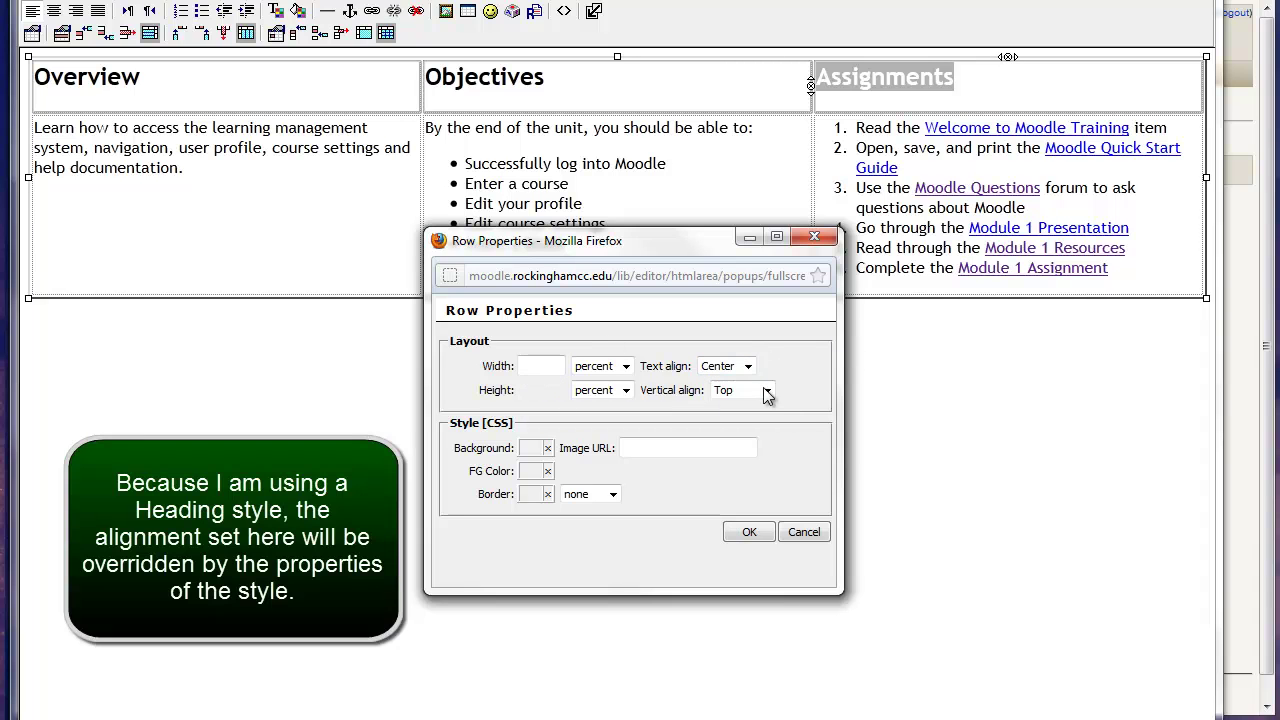
{"action": "left_click", "coordinate": [766, 390]}
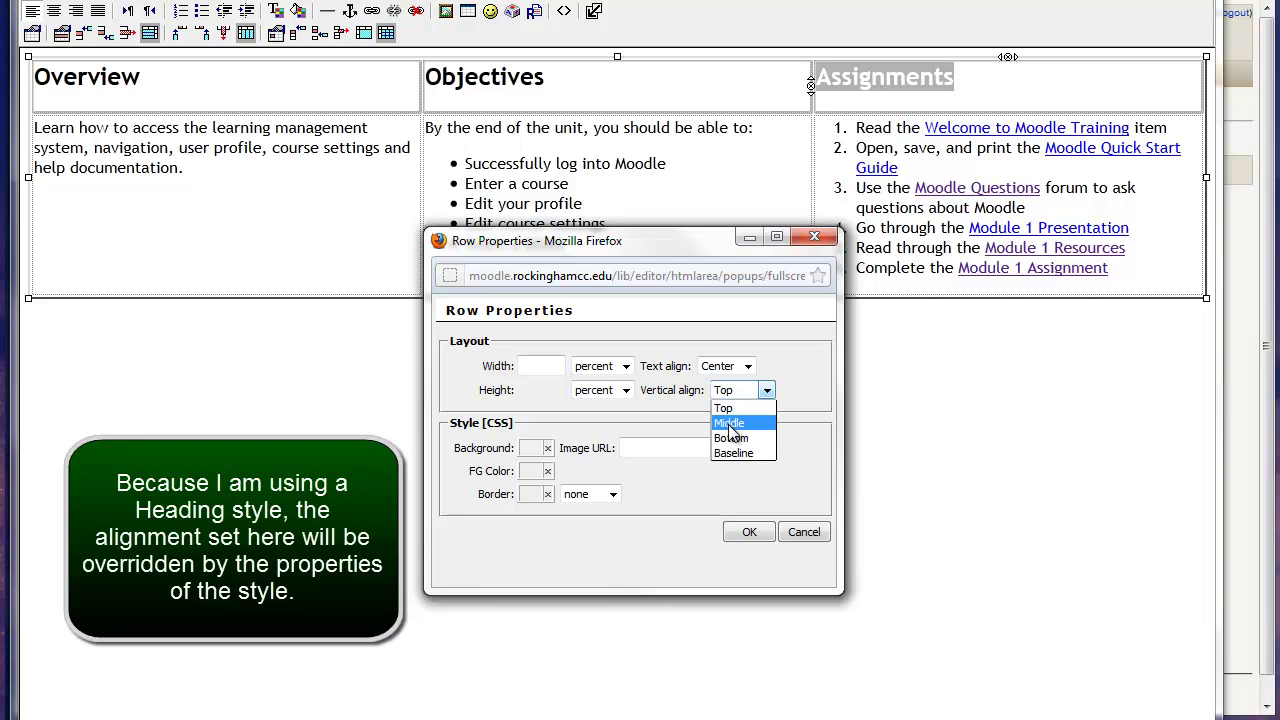
{"action": "left_click", "coordinate": [730, 423]}
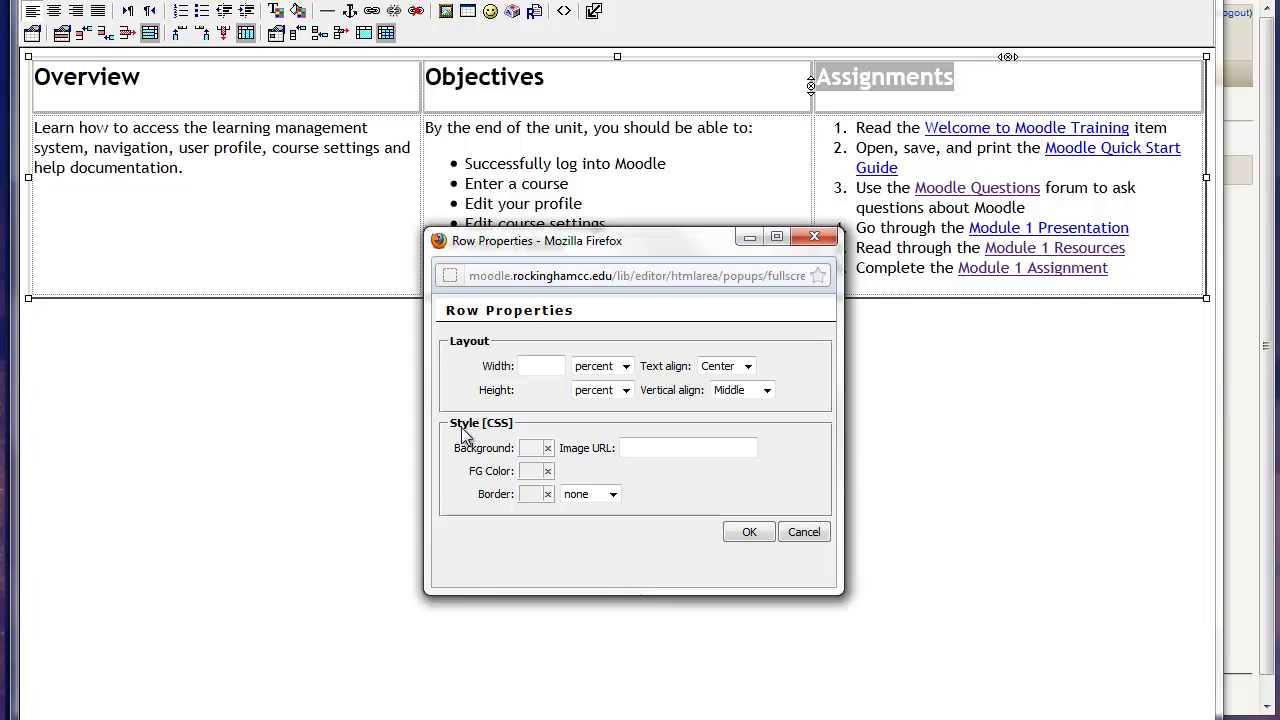
{"action": "left_click", "coordinate": [546, 448]}
{"action": "left_click_drag", "start_coordinate": [172, 296], "coordinate": [268, 295]}
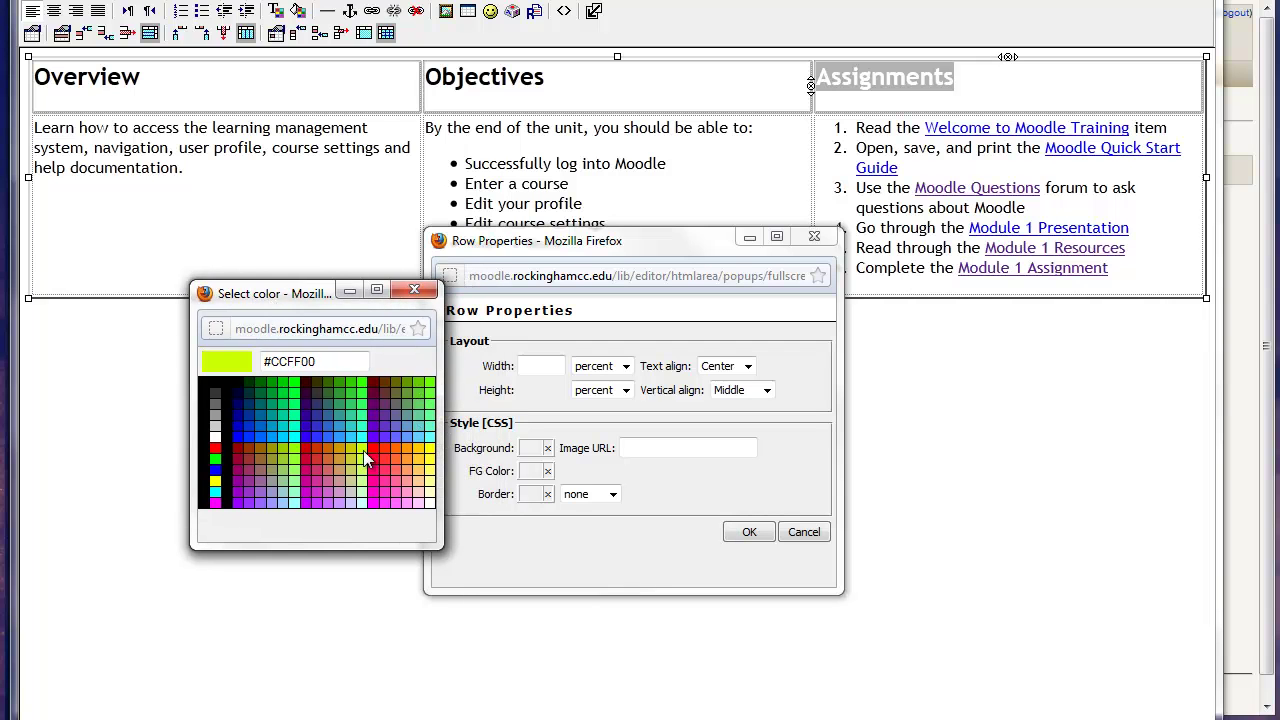
{"action": "left_click", "coordinate": [369, 437]}
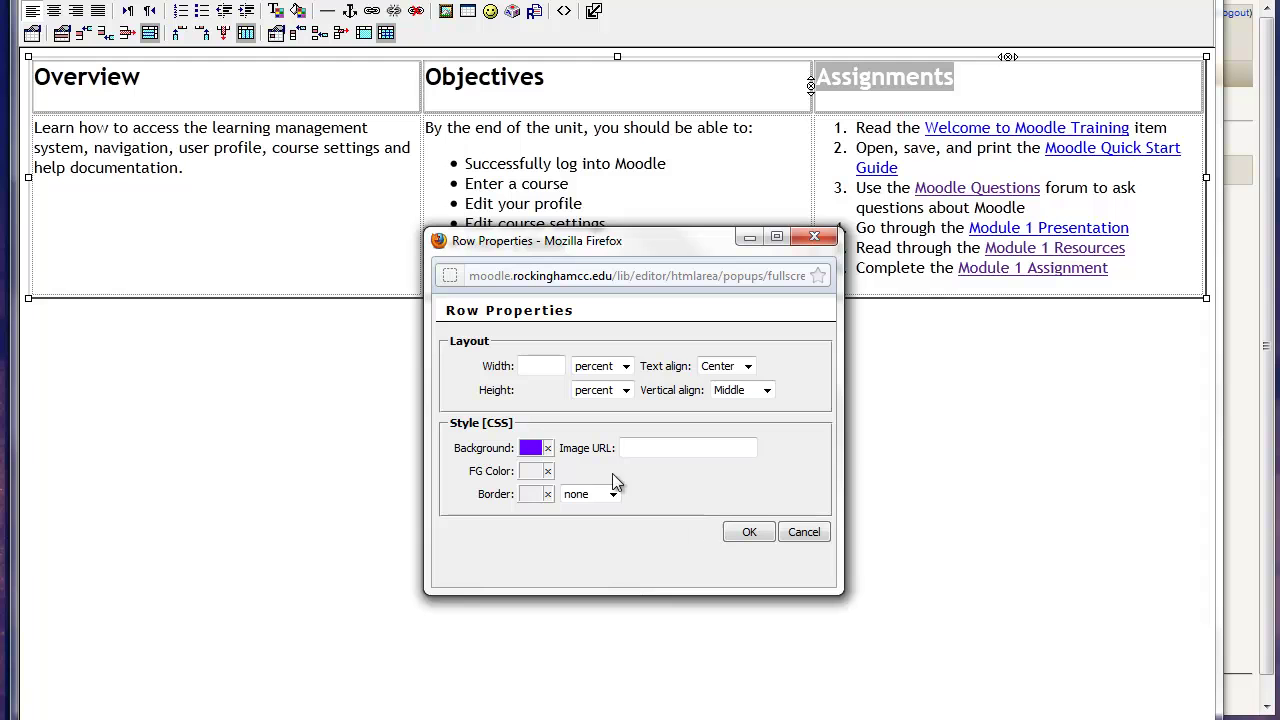
Apply the heading row settings, save the label, and view the purple-headed table on the course page
{"action": "left_click", "coordinate": [749, 531]}
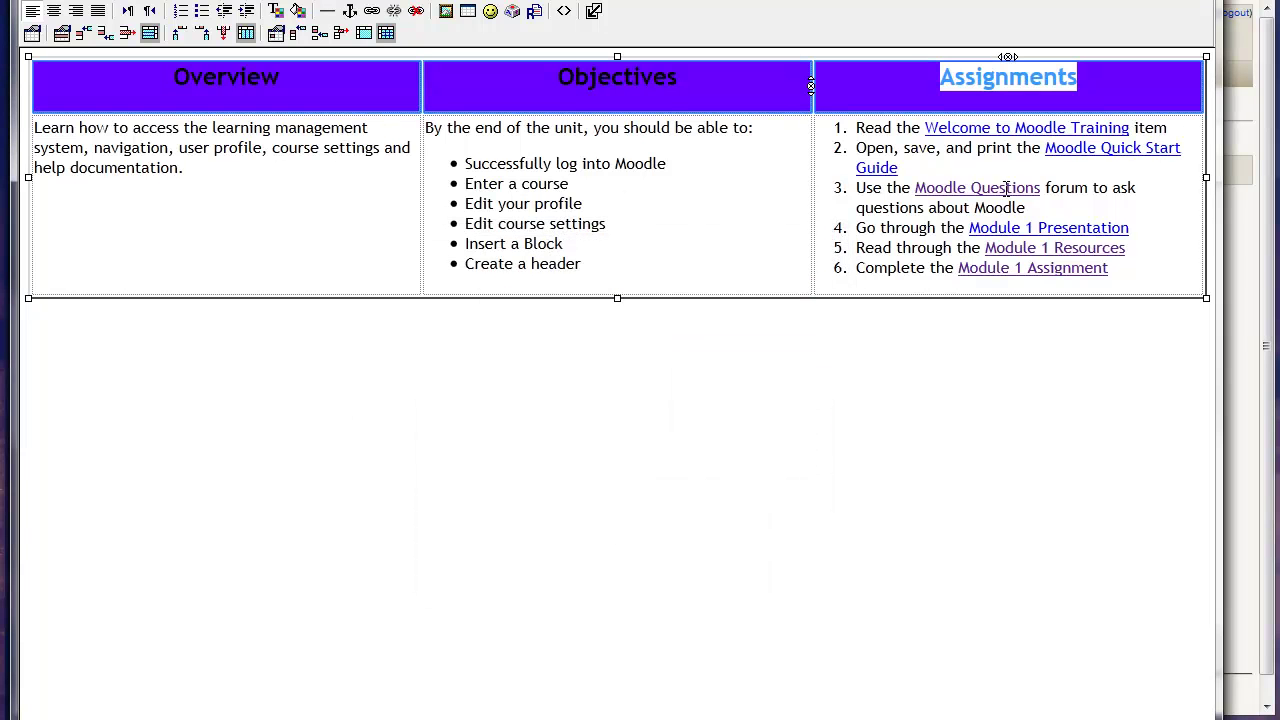
{"action": "left_click", "coordinate": [593, 11]}
{"action": "left_click", "coordinate": [535, 593]}
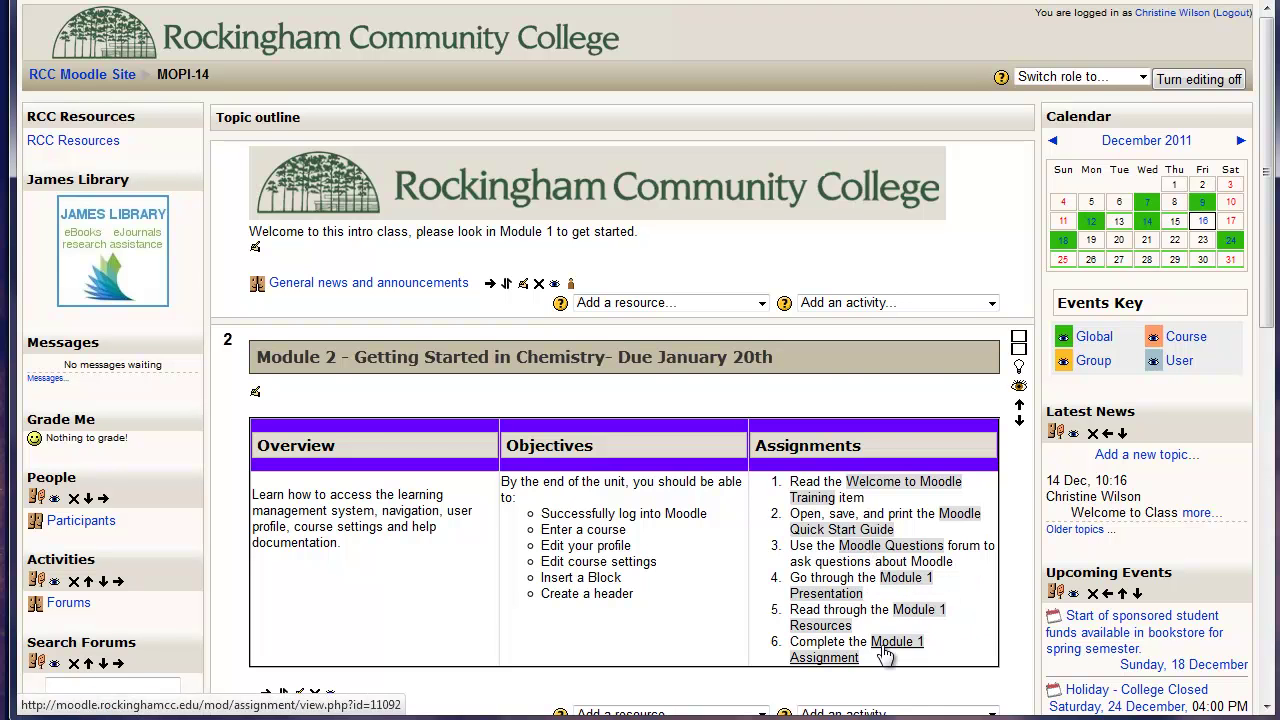
{"action": "scroll", "coordinate": [860, 637], "scroll_direction": "down", "scroll_amount": 2}
{"action": "scroll", "coordinate": [839, 619], "scroll_direction": "up", "scroll_amount": 2}
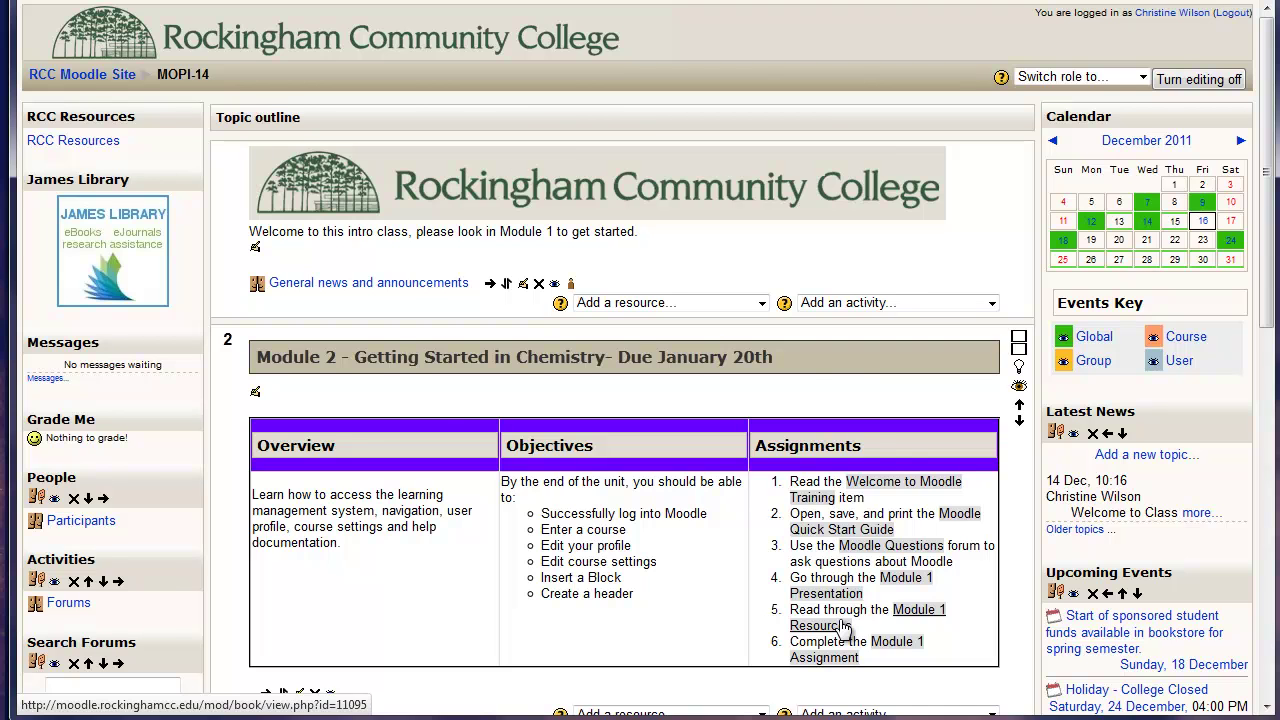
{"action": "scroll", "coordinate": [387, 447], "scroll_direction": "down", "scroll_amount": 2}
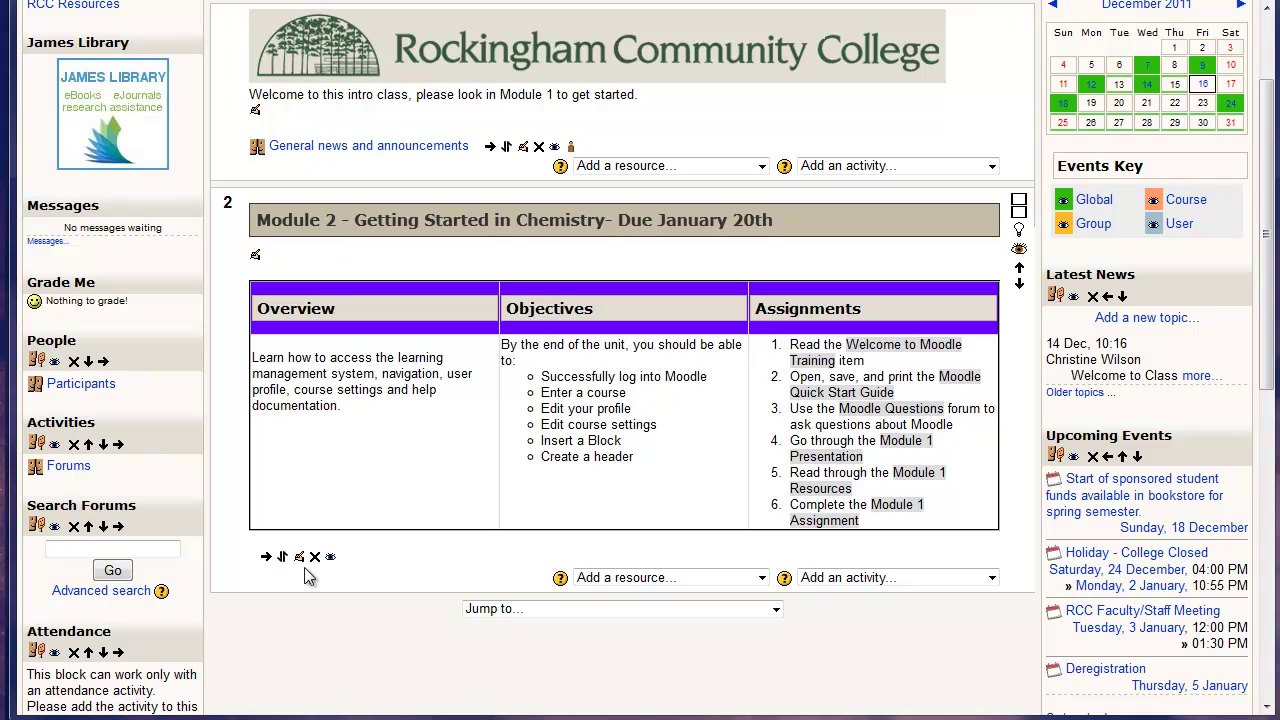
Reopen the label in the enlarged editor and paste the Week 2 due-date paragraph below the table
{"action": "left_click", "coordinate": [299, 559]}
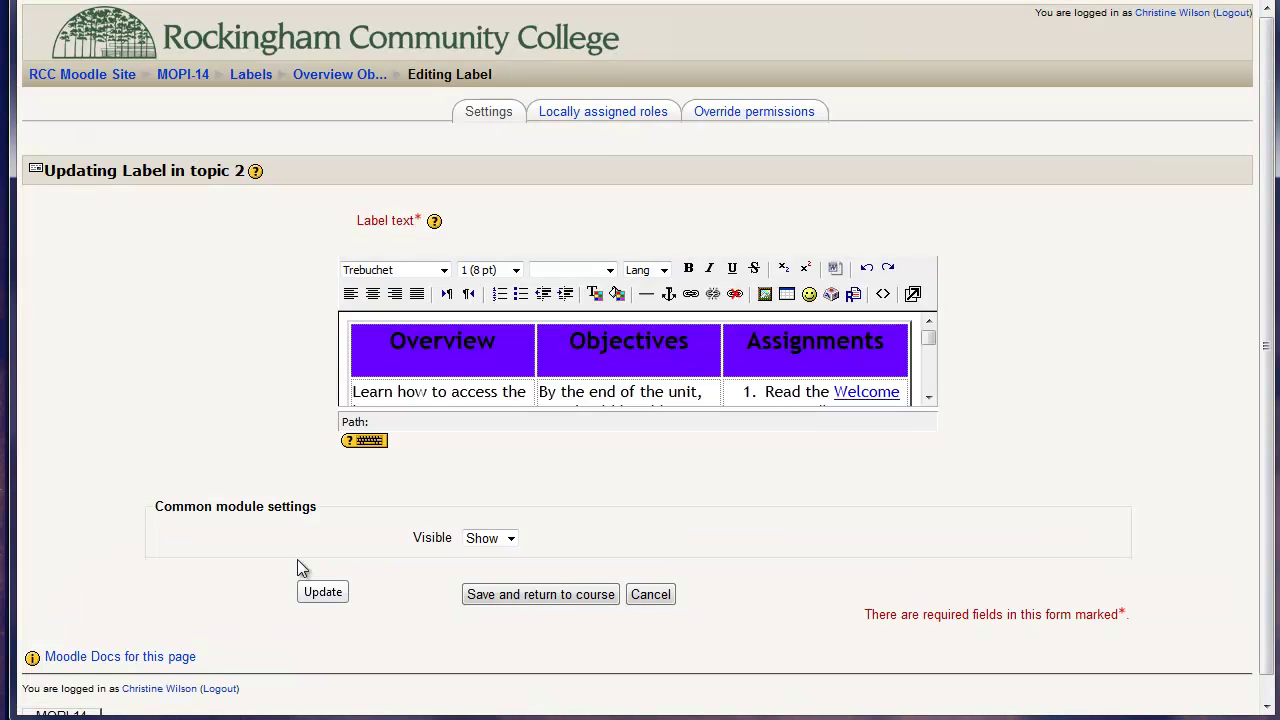
{"action": "left_click", "coordinate": [912, 293]}
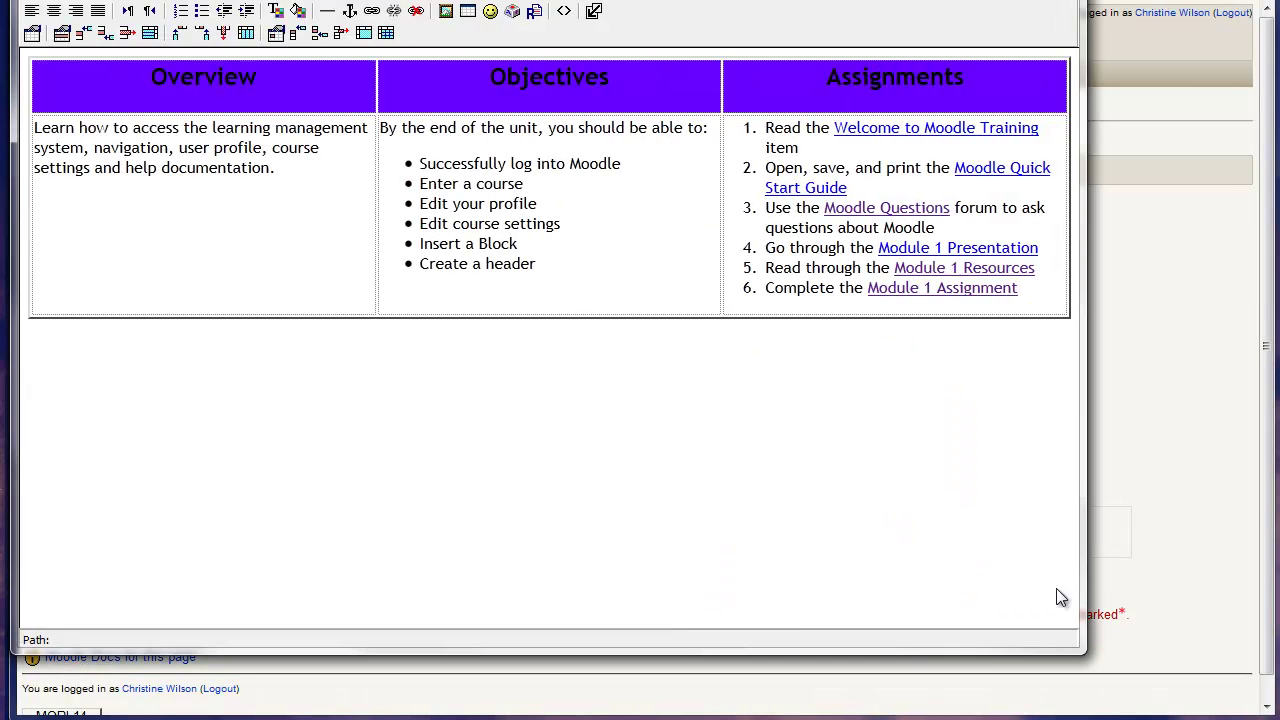
{"action": "left_click_drag", "start_coordinate": [877, 603], "coordinate": [1085, 653]}
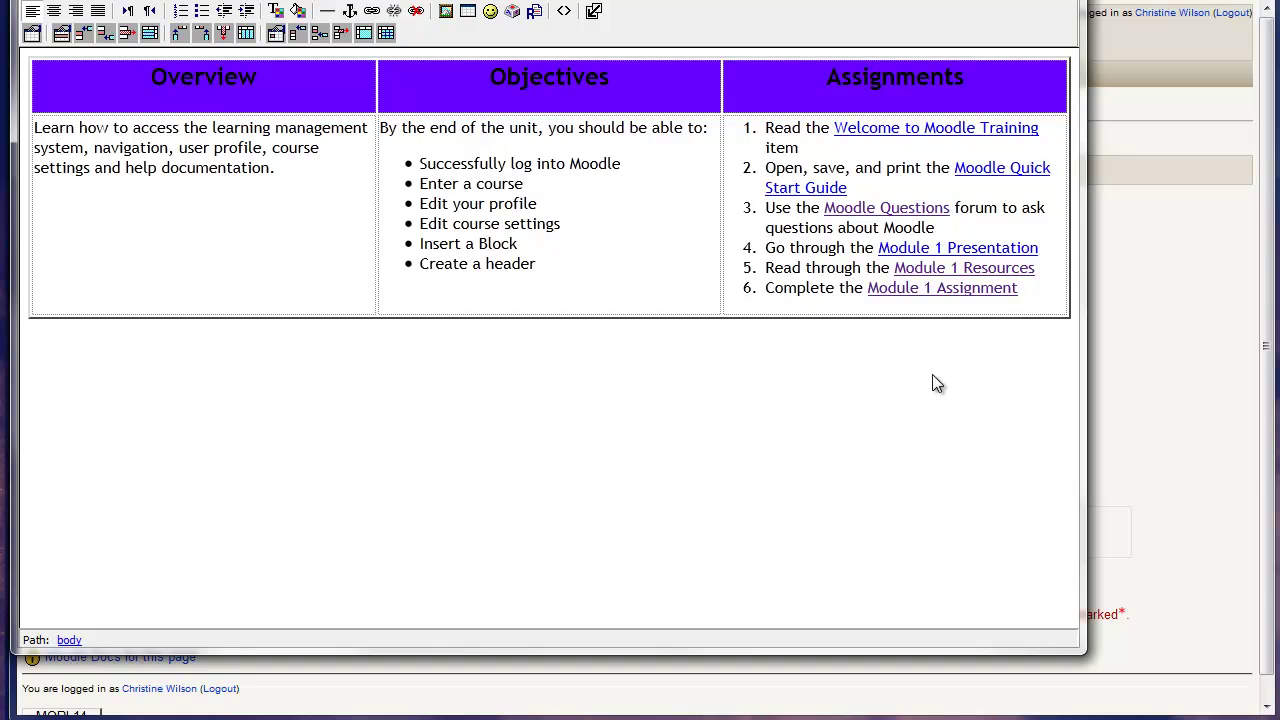
{"action": "type", "text": "Inside you will find everything required to successfully complete Week 2. Week 2 is due by 5:00 p.m. on Tuesday, May 31, 2011. Please don't wait until the last day to complete your work. Problems with the internet are not an acceptable reason as to why you can't turn your work in on time. You will lose 10 points per day late, and no work will be accepted that is more than 3 days late. By the way, 5:01 on Tuesday will lose 10 points, so turn your work in early!"}
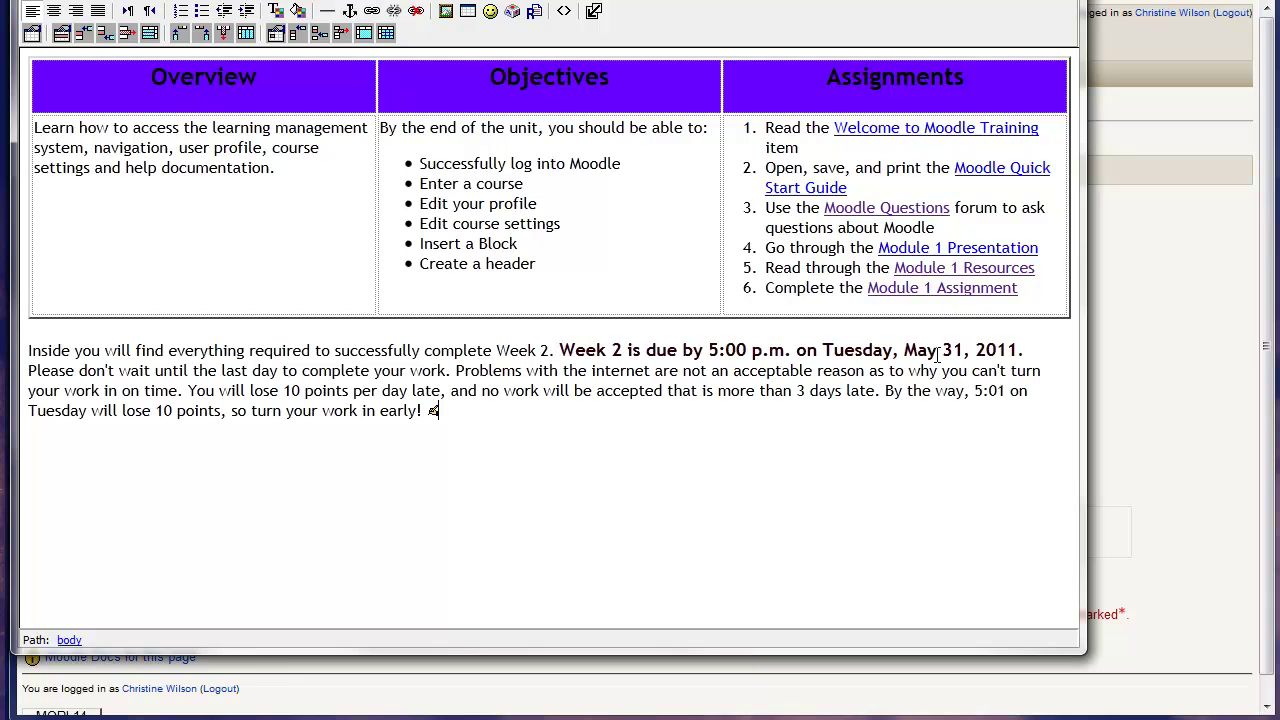
Change the due date from Tuesday, May 31, 2011 to Thursday, January 20, 2012
{"action": "left_click_drag", "start_coordinate": [1019, 349], "coordinate": [1008, 349]}
{"action": "type", "text": "2"}
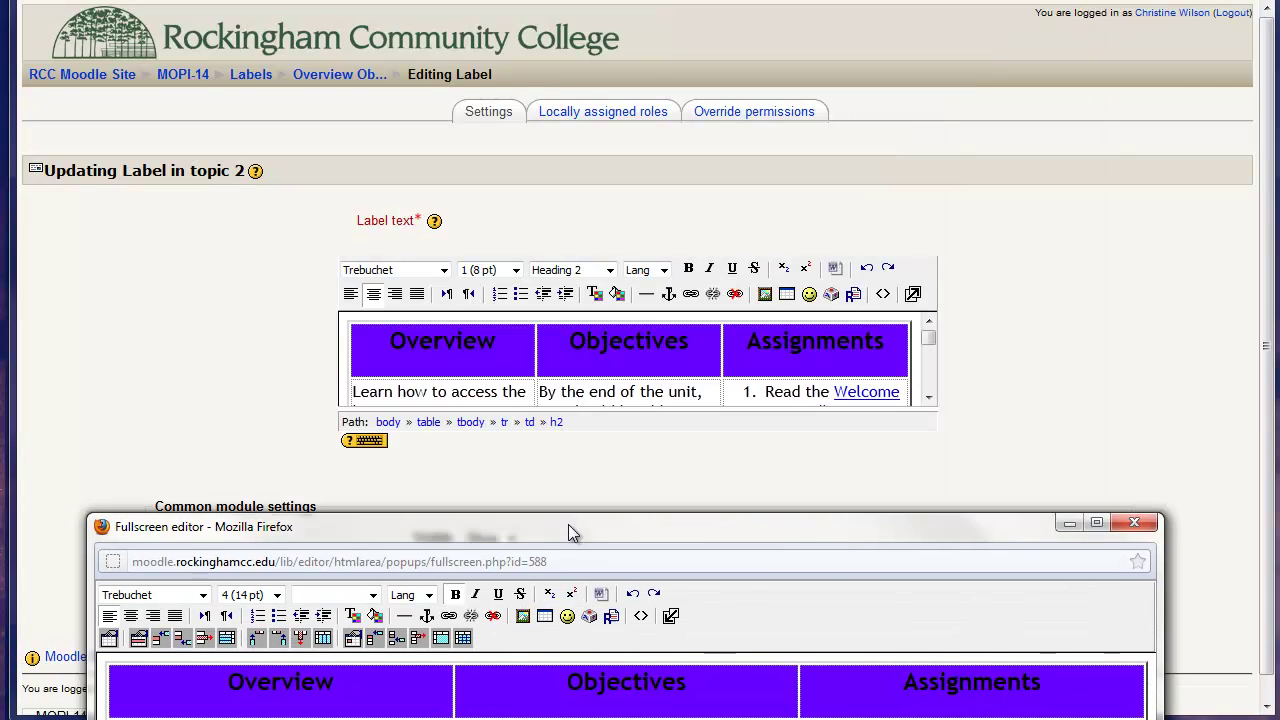
{"action": "left_click_drag", "start_coordinate": [568, 524], "coordinate": [568, 10]}
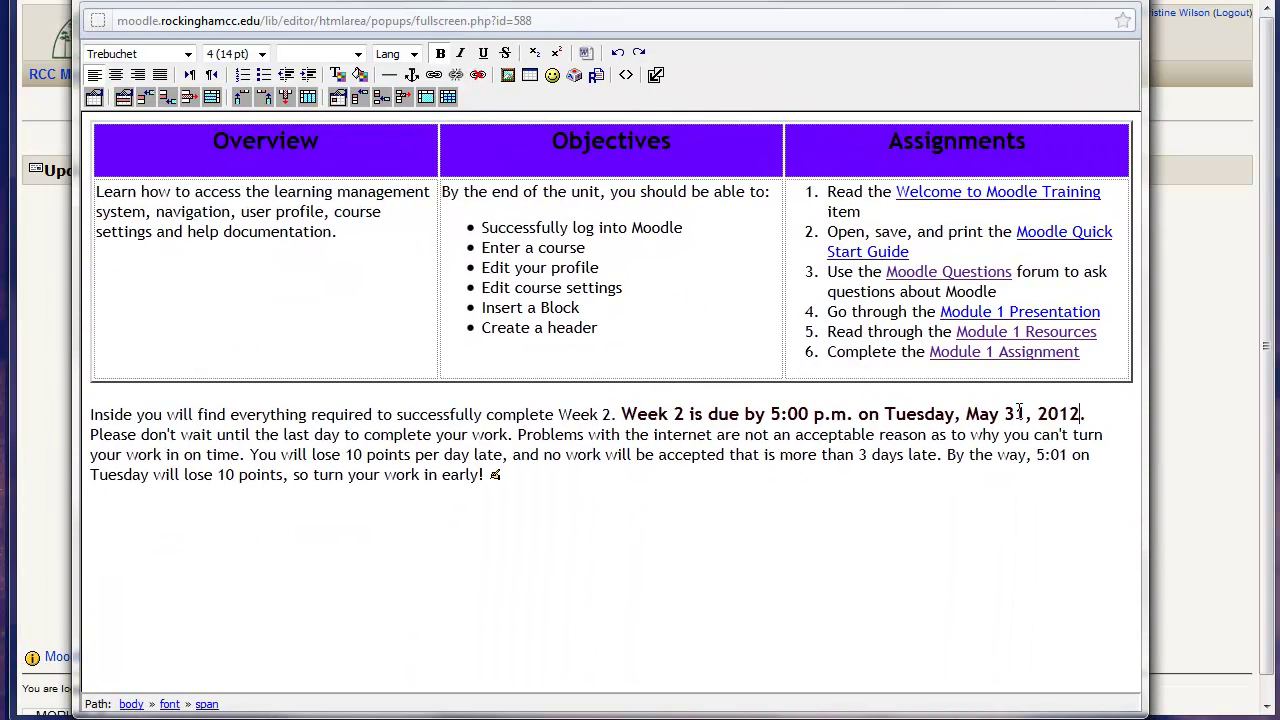
{"action": "left_click_drag", "start_coordinate": [1027, 413], "coordinate": [966, 413]}
{"action": "type", "text": "January 20"}
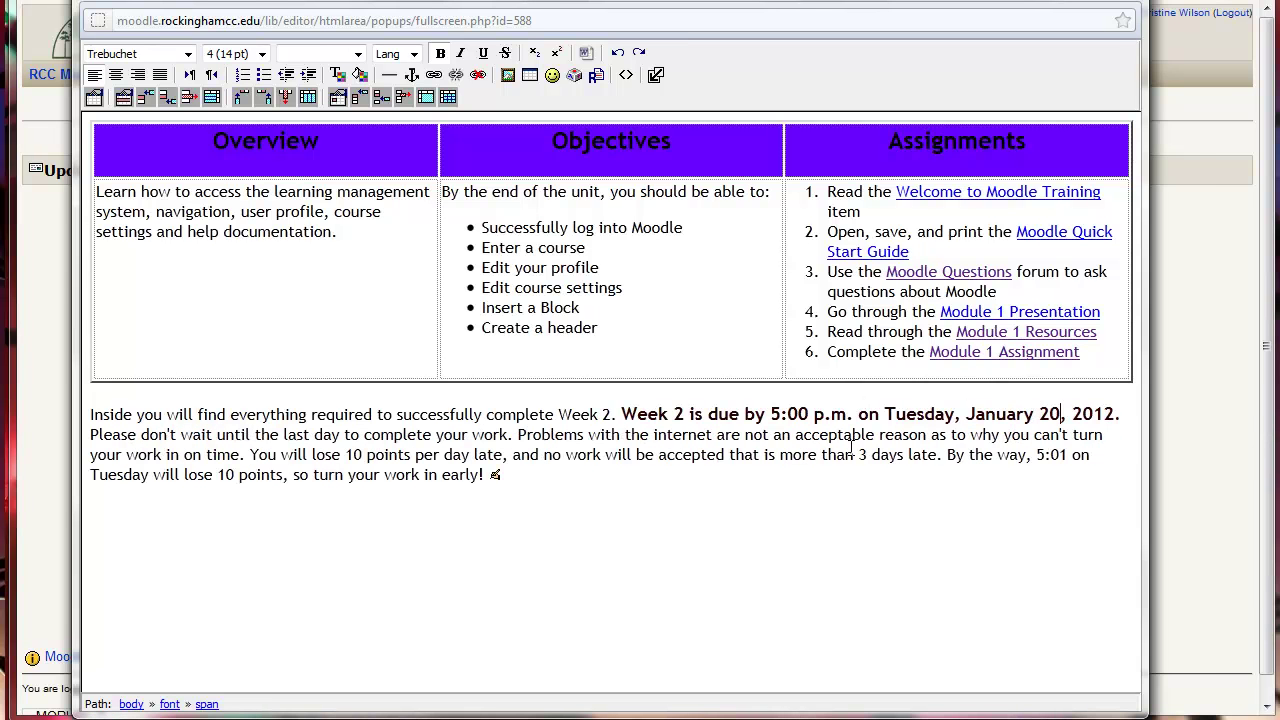
{"action": "left_click_drag", "start_coordinate": [924, 413], "coordinate": [897, 414]}
{"action": "type", "text": "hurs"}
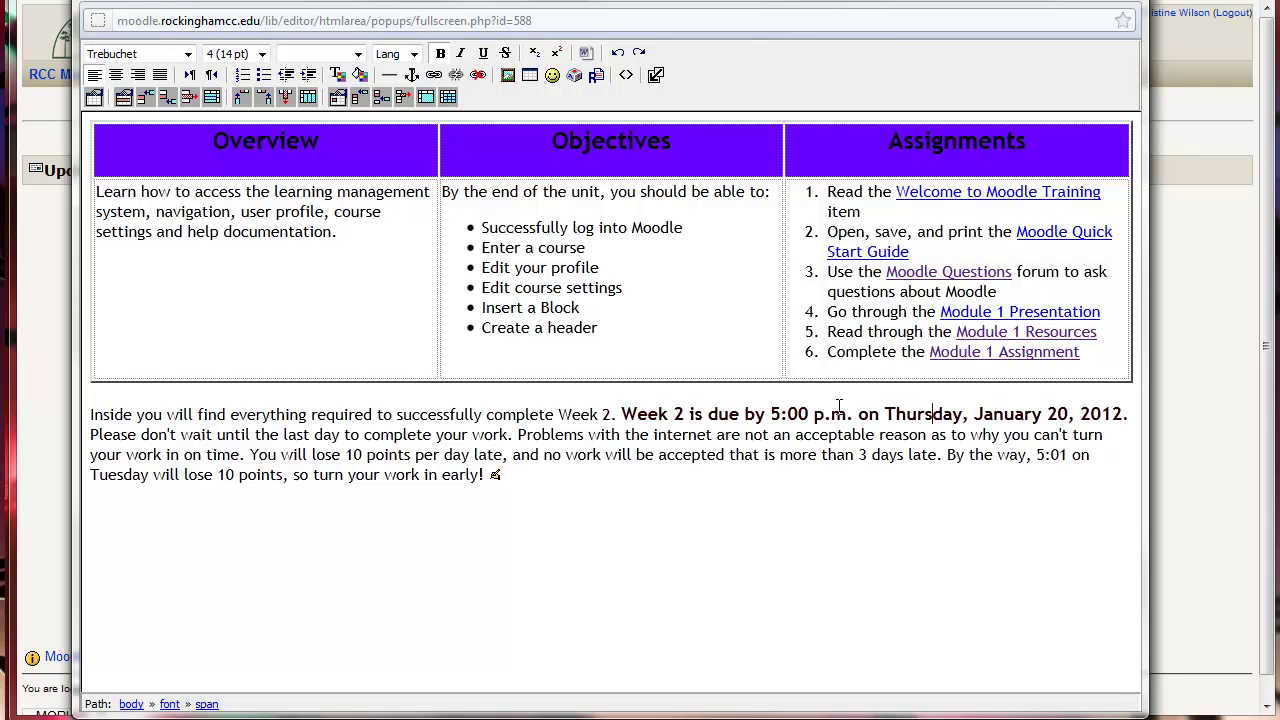
{"action": "left_click", "coordinate": [587, 465]}
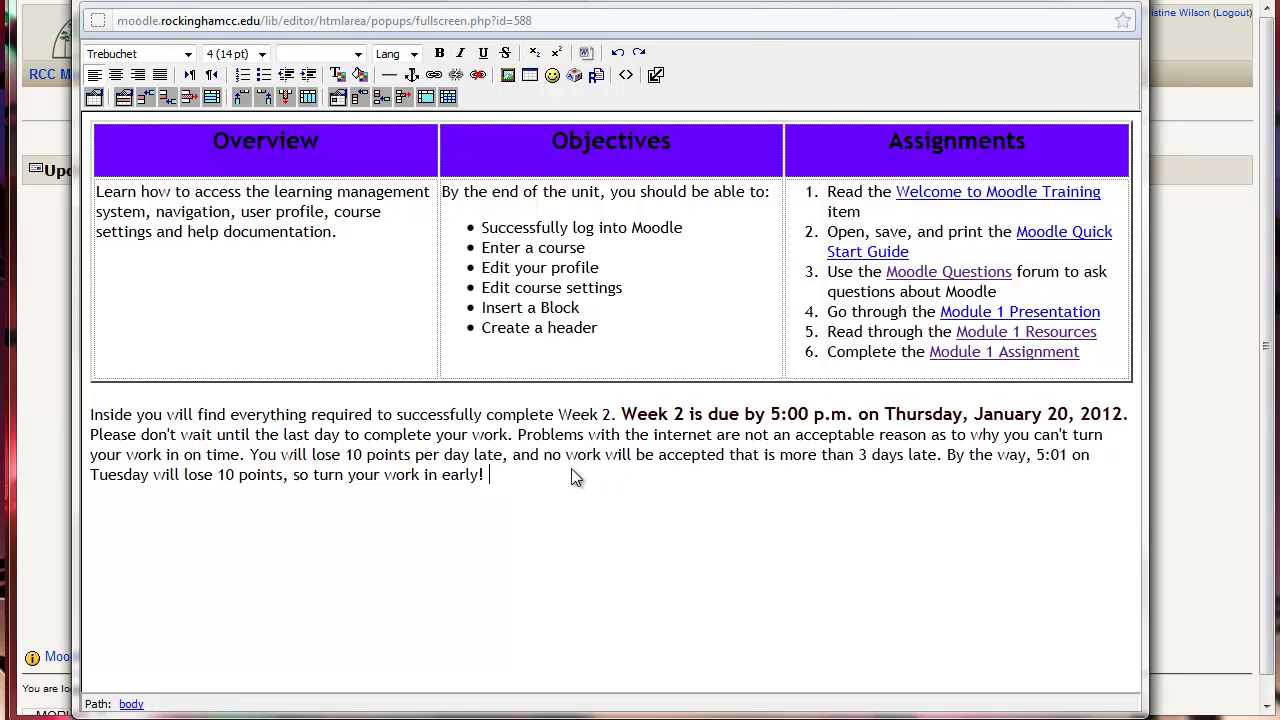
Leave full-screen editing and save the Module 2 label back to the course page
{"action": "left_click", "coordinate": [657, 76]}
{"action": "left_click", "coordinate": [560, 596]}
{"action": "scroll", "coordinate": [577, 506], "scroll_direction": "down", "scroll_amount": 2}
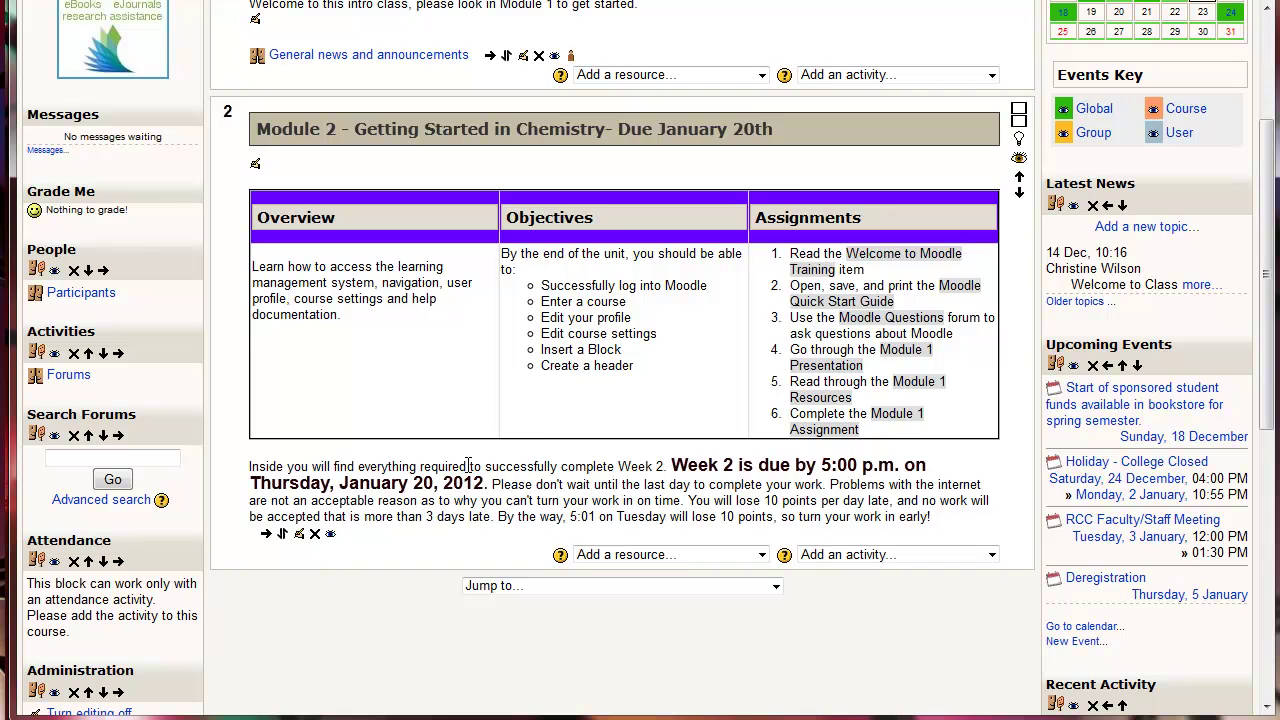
{"action": "scroll", "coordinate": [703, 357], "scroll_direction": "up", "scroll_amount": 2}
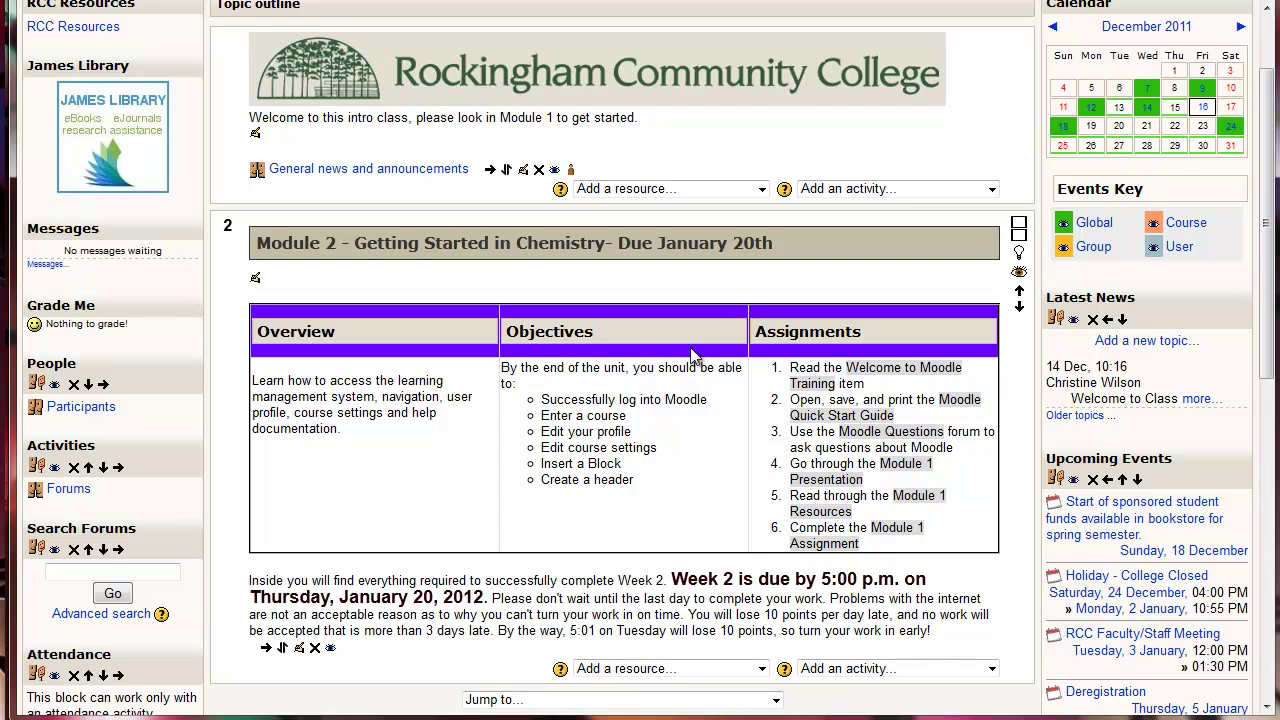
{"action": "scroll", "coordinate": [697, 357], "scroll_direction": "up", "scroll_amount": 2}
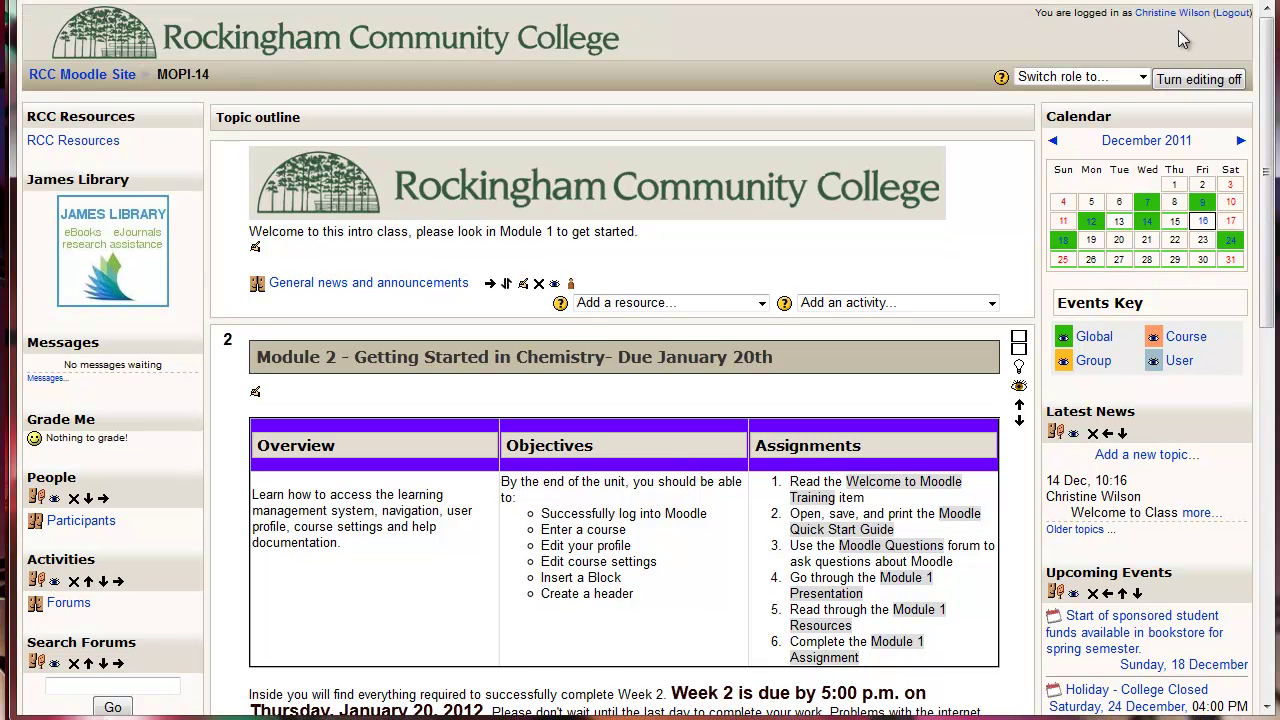
Switch role to Student to preview the Module 2 table and Thursday deadline paragraph
{"action": "left_click", "coordinate": [1135, 77]}
{"action": "left_click", "coordinate": [1060, 158]}
{"action": "scroll", "coordinate": [512, 400], "scroll_direction": "down", "scroll_amount": 2}
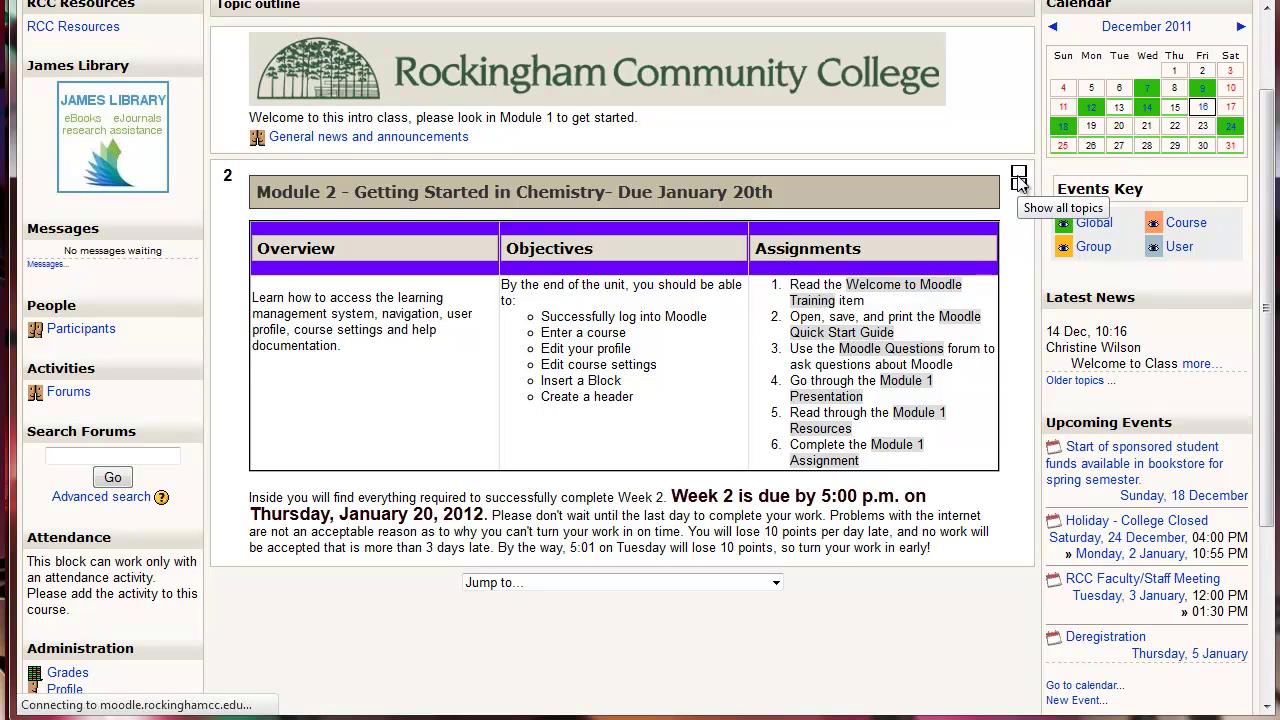
{"action": "left_click", "coordinate": [1018, 180]}
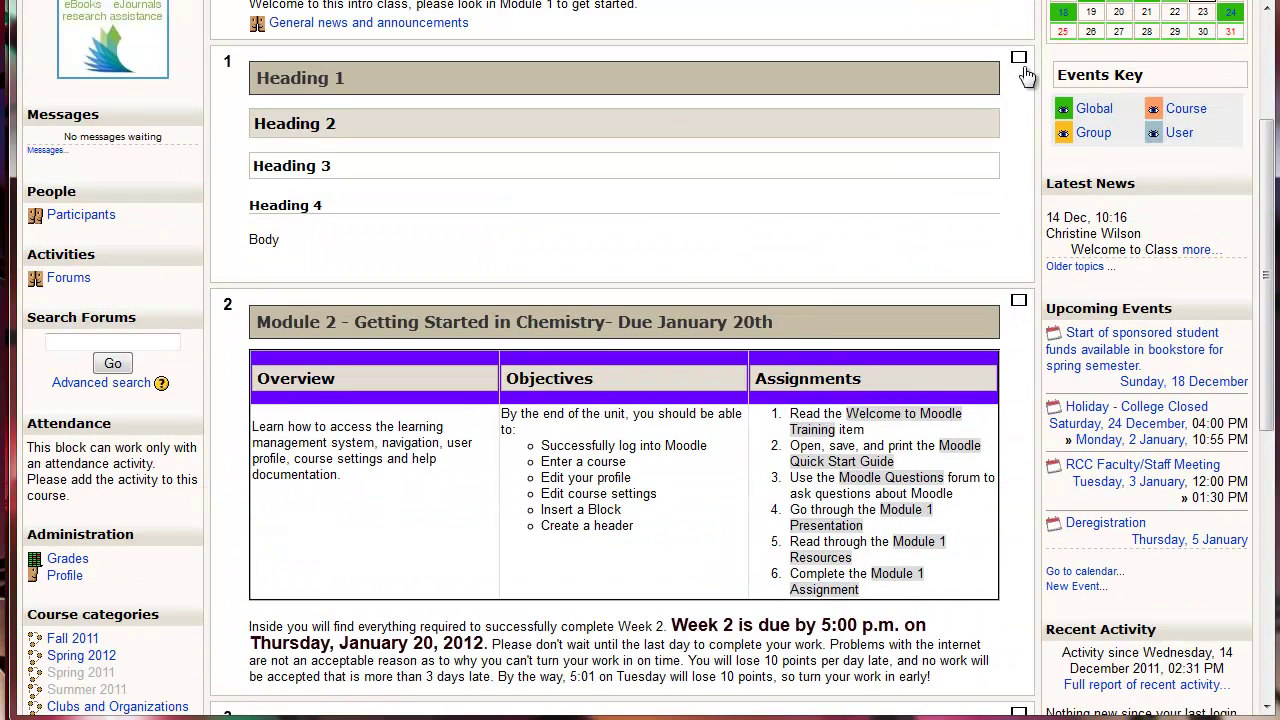
{"action": "left_click", "coordinate": [1018, 59]}
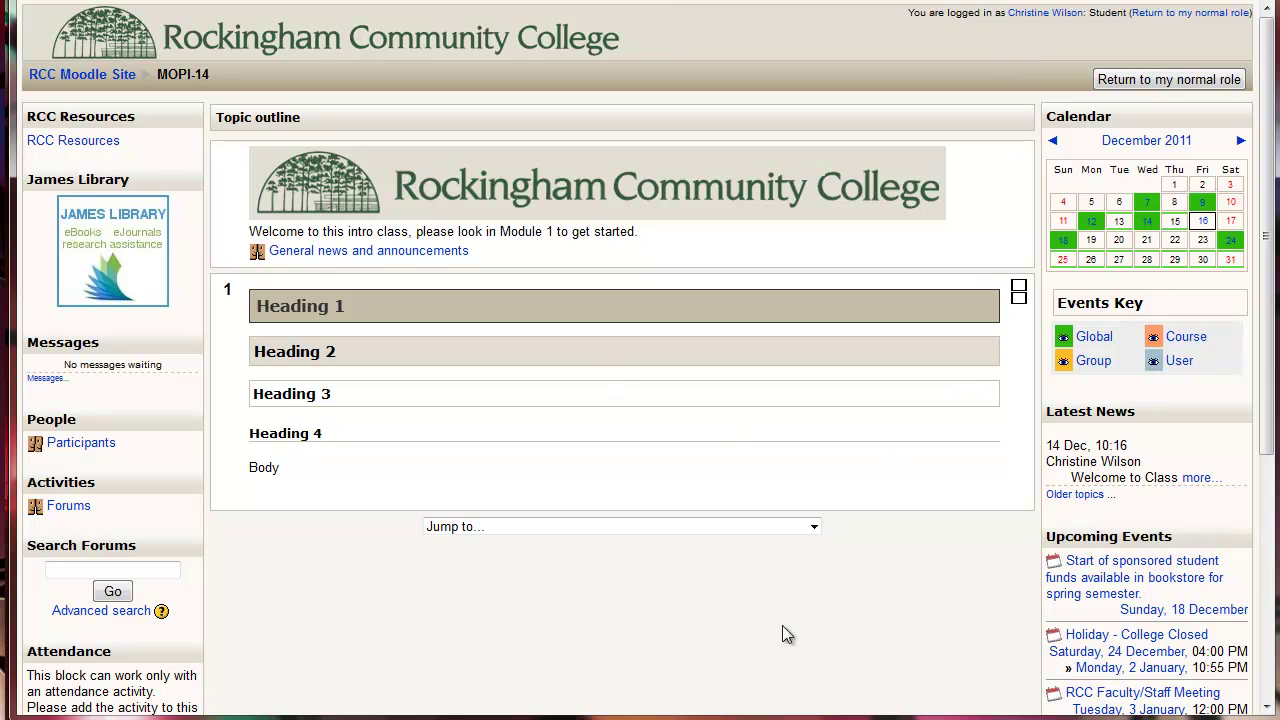
{"action": "left_click", "coordinate": [815, 530]}
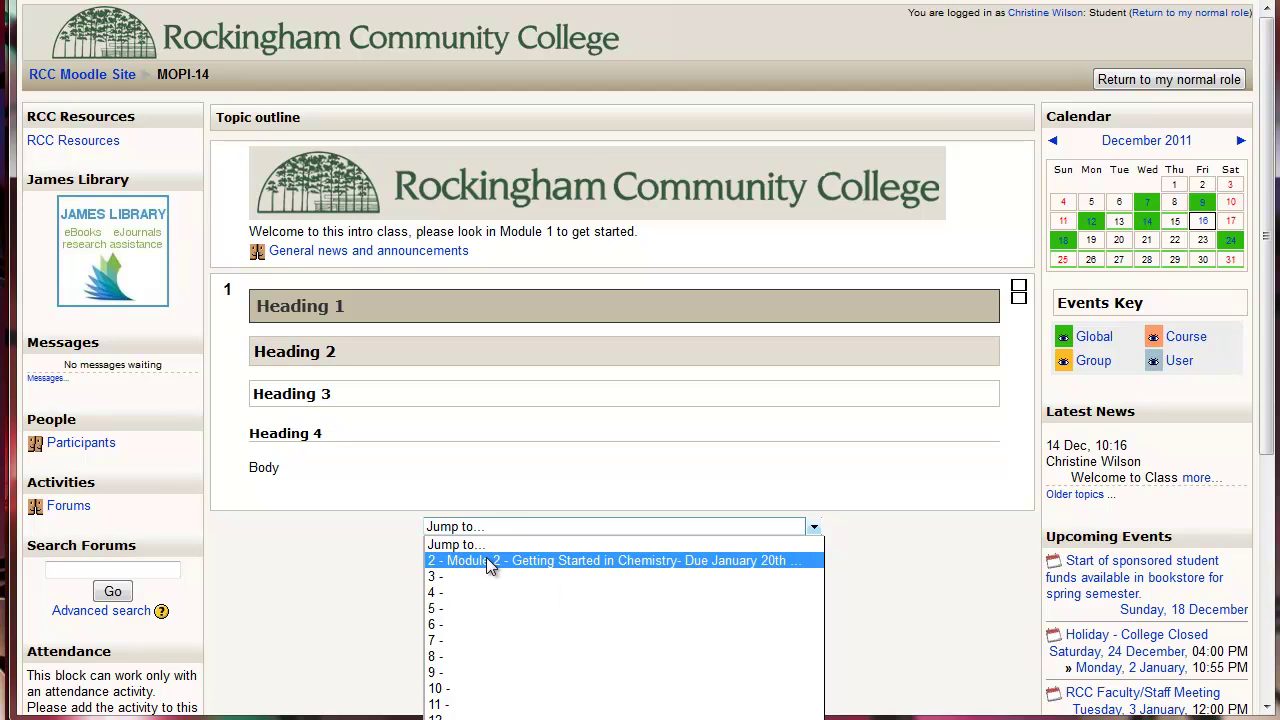
{"action": "left_click", "coordinate": [776, 566]}
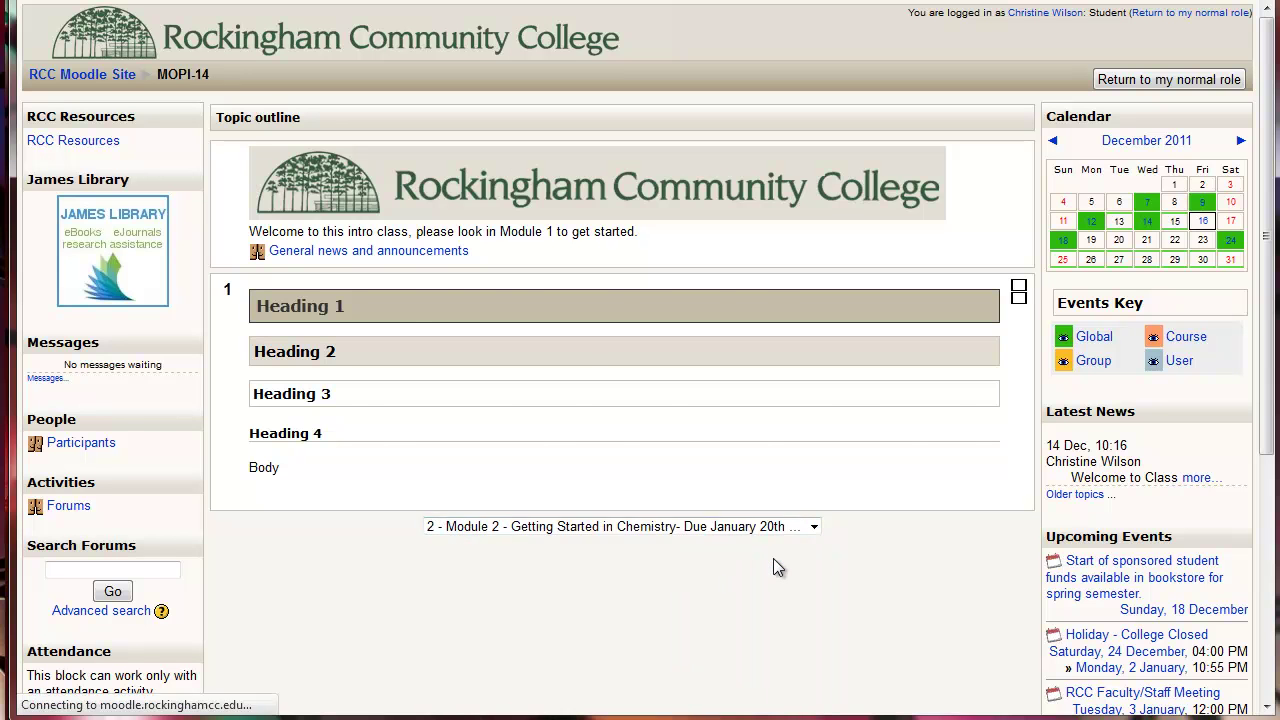
{"action": "scroll", "coordinate": [710, 508], "scroll_direction": "down", "scroll_amount": 4}
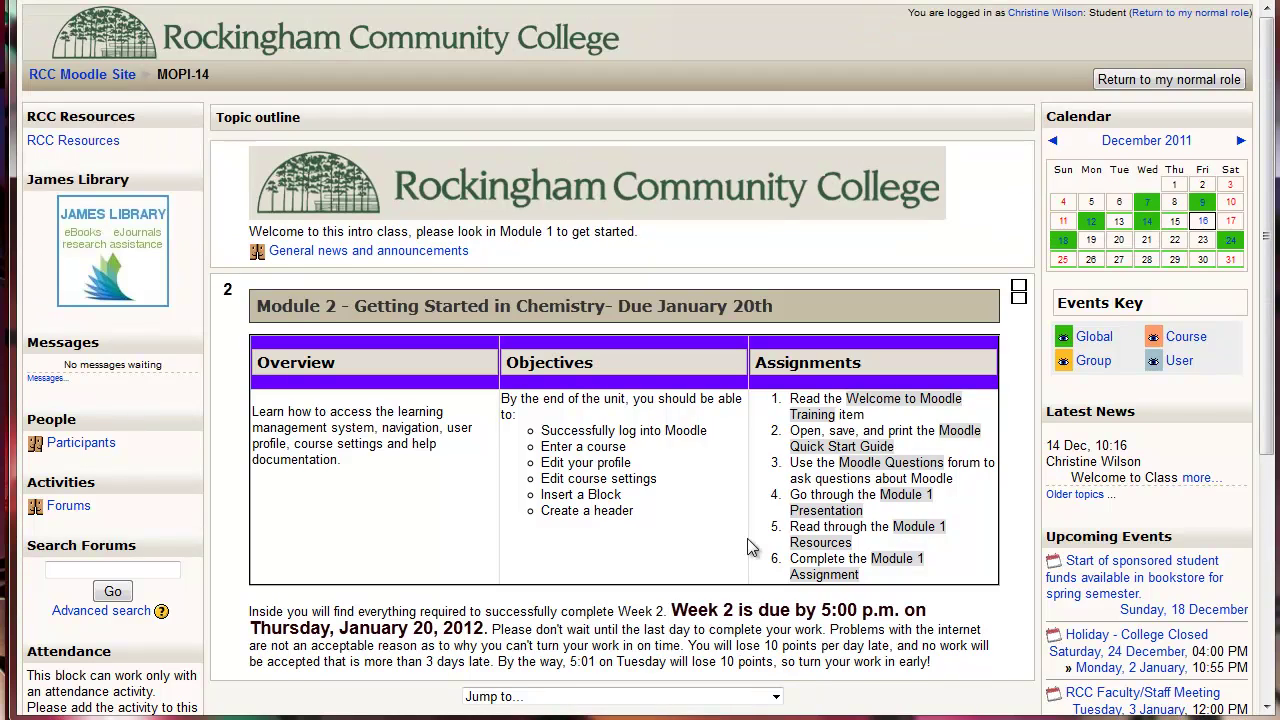
{"action": "scroll", "coordinate": [747, 538], "scroll_direction": "down", "scroll_amount": 3}
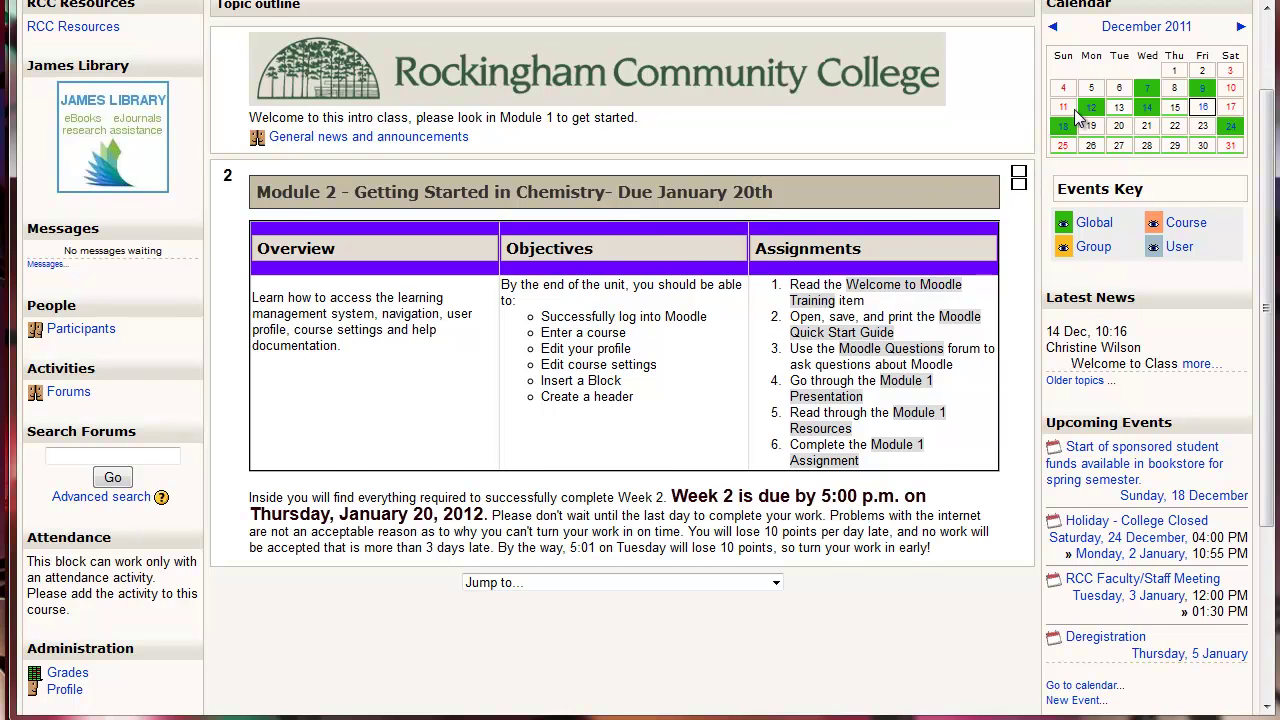
{"action": "scroll", "coordinate": [1135, 99], "scroll_direction": "up", "scroll_amount": 3}
Return to the teacher role with editing on and light-bulb highlight Module 2 as current
{"action": "left_click", "coordinate": [1166, 85]}
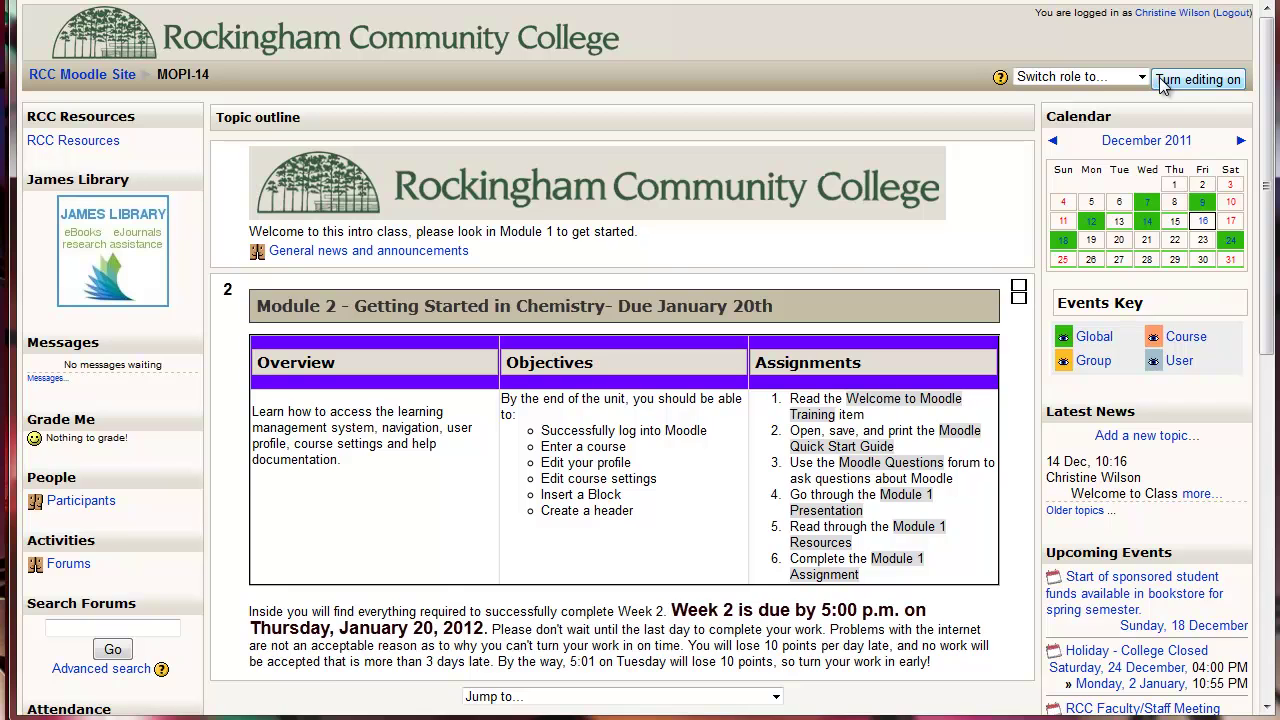
{"action": "left_click", "coordinate": [1160, 80]}
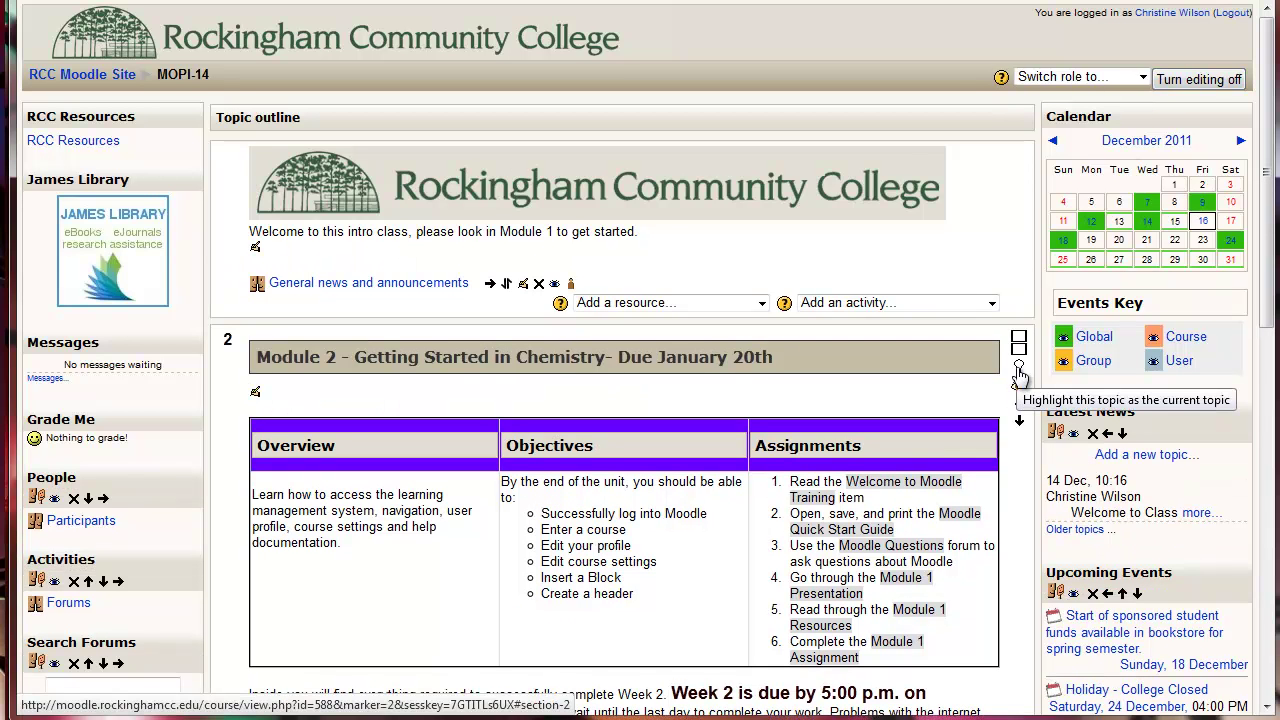
{"action": "left_click", "coordinate": [1018, 369]}
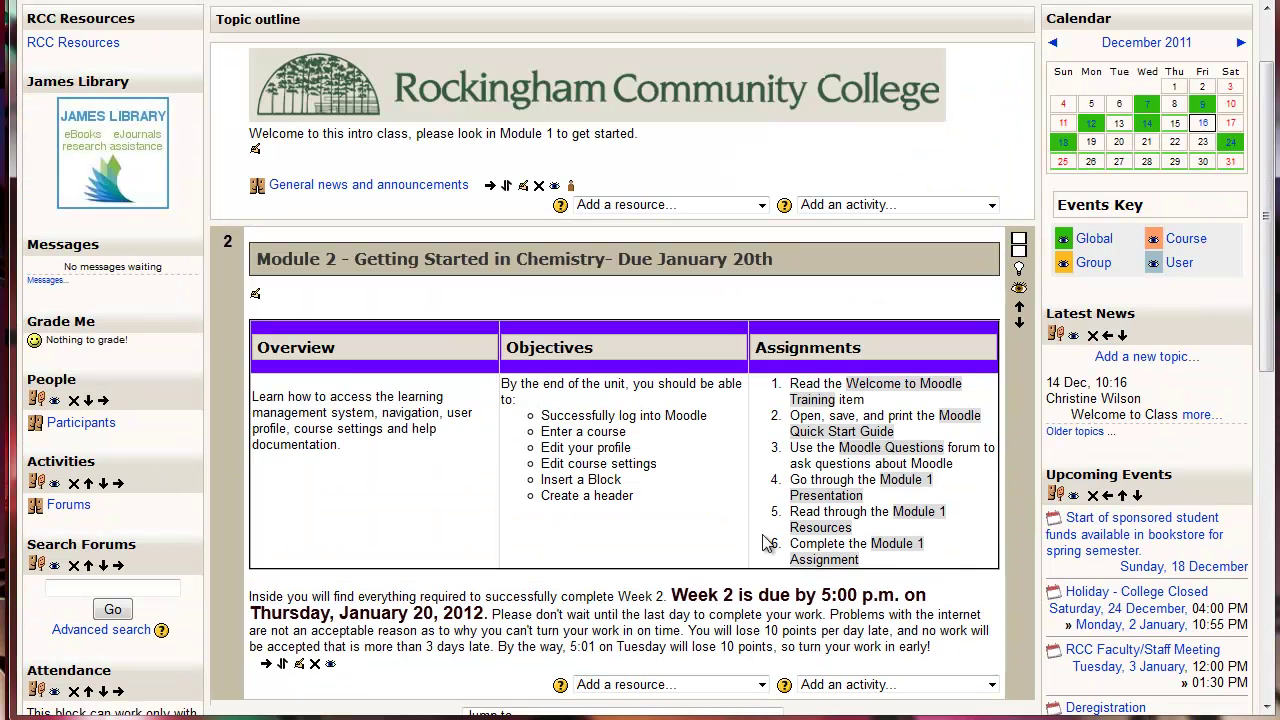
{"action": "scroll", "coordinate": [1100, 185], "scroll_direction": "up", "scroll_amount": 2}
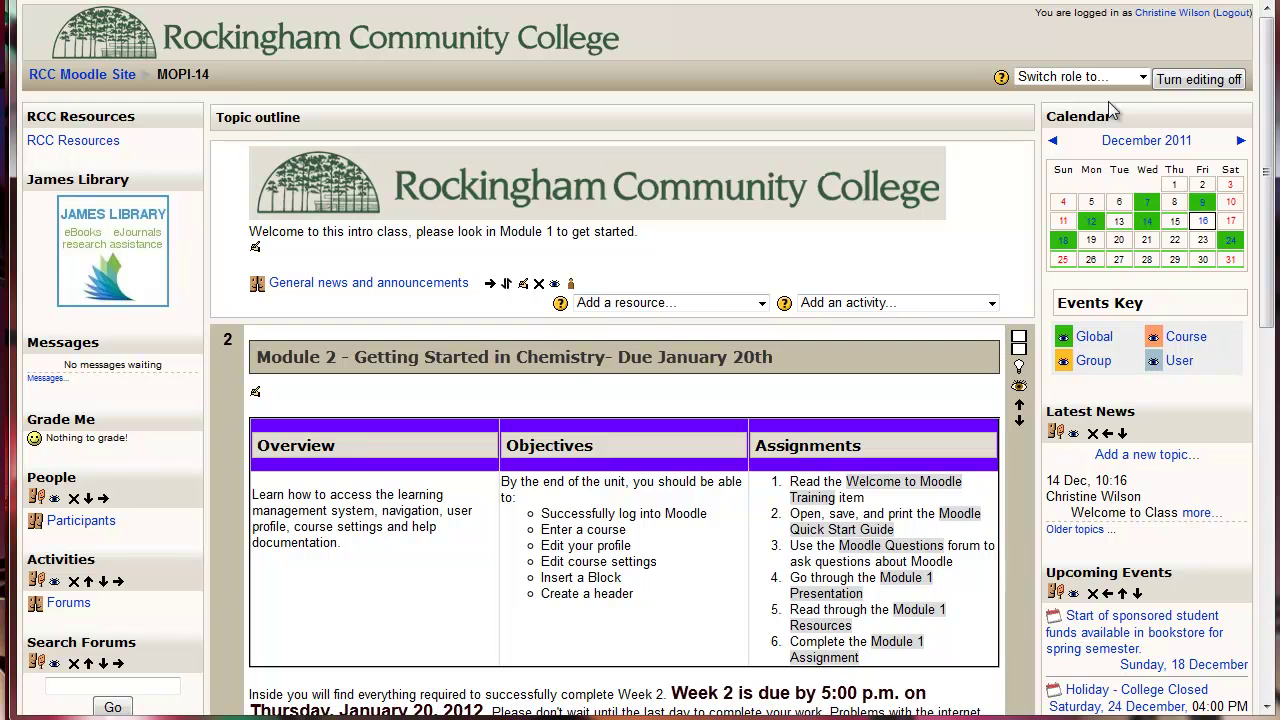
{"action": "left_click", "coordinate": [1138, 80]}
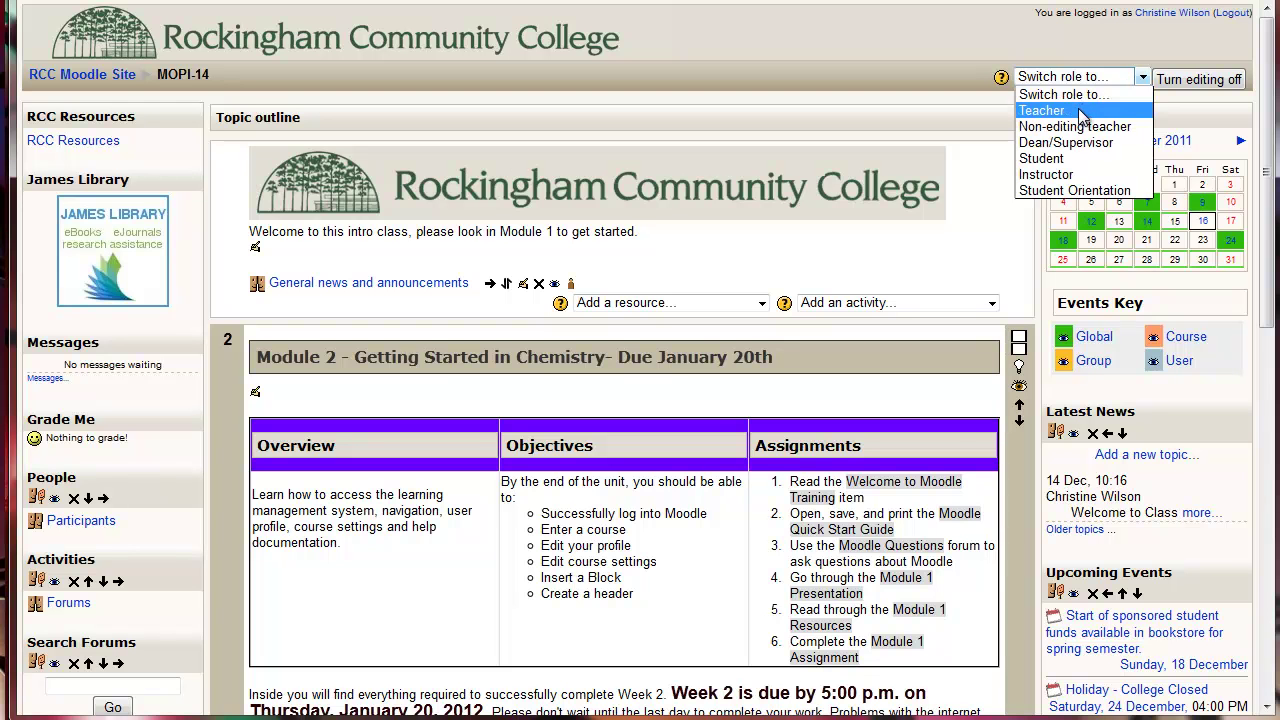
{"action": "left_click", "coordinate": [1041, 158]}
{"action": "scroll", "coordinate": [950, 455], "scroll_direction": "down", "scroll_amount": 5}
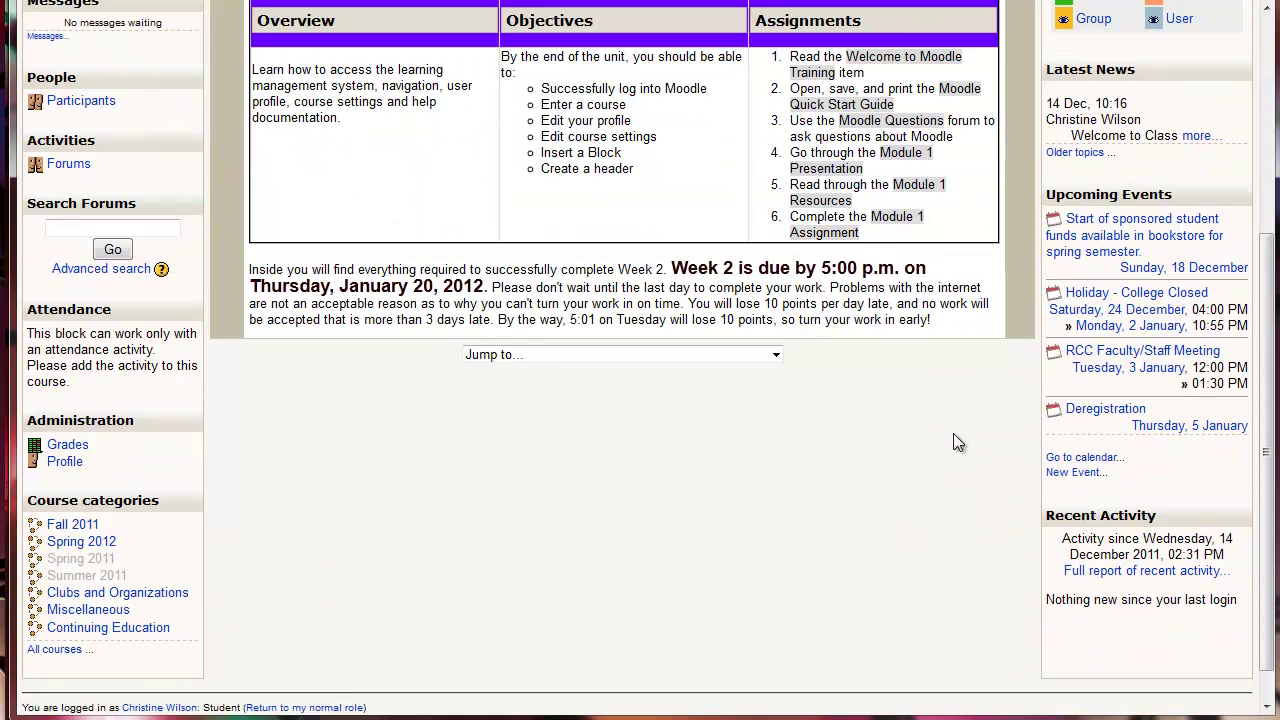
{"action": "scroll", "coordinate": [957, 442], "scroll_direction": "up", "scroll_amount": 5}
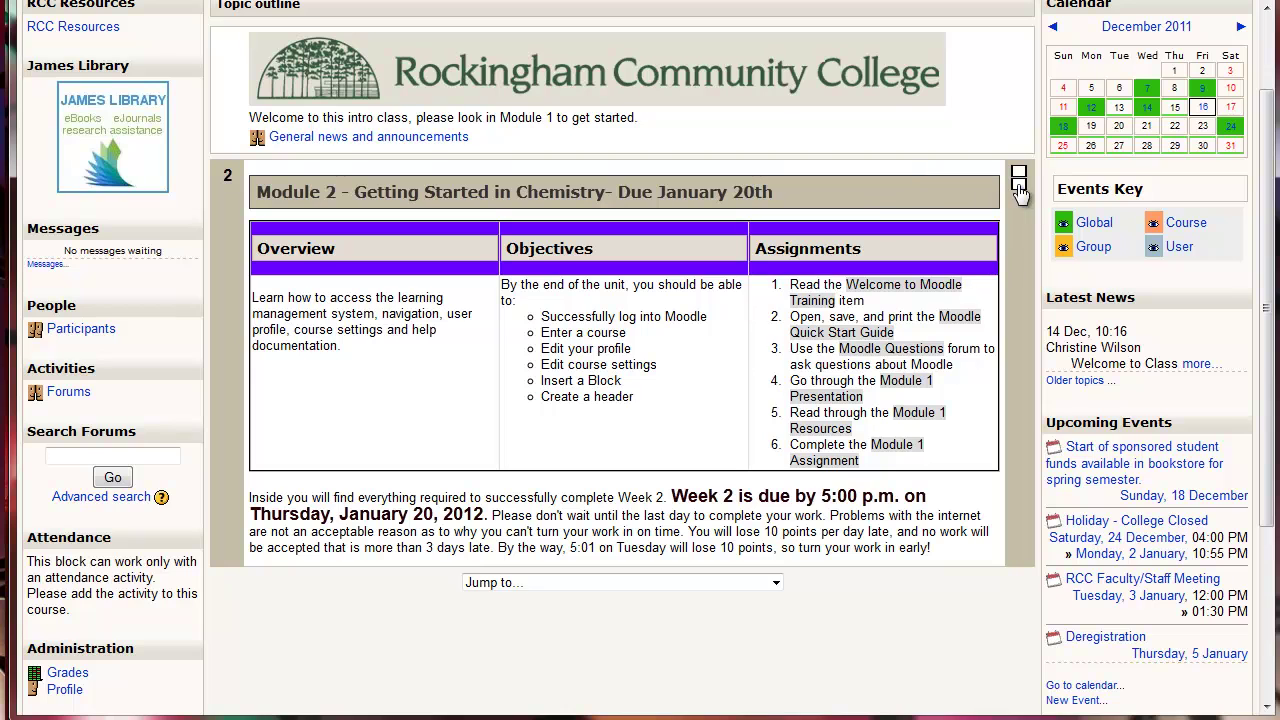
{"action": "left_click", "coordinate": [1019, 186]}
{"action": "scroll", "coordinate": [933, 472], "scroll_direction": "up", "scroll_amount": 8}
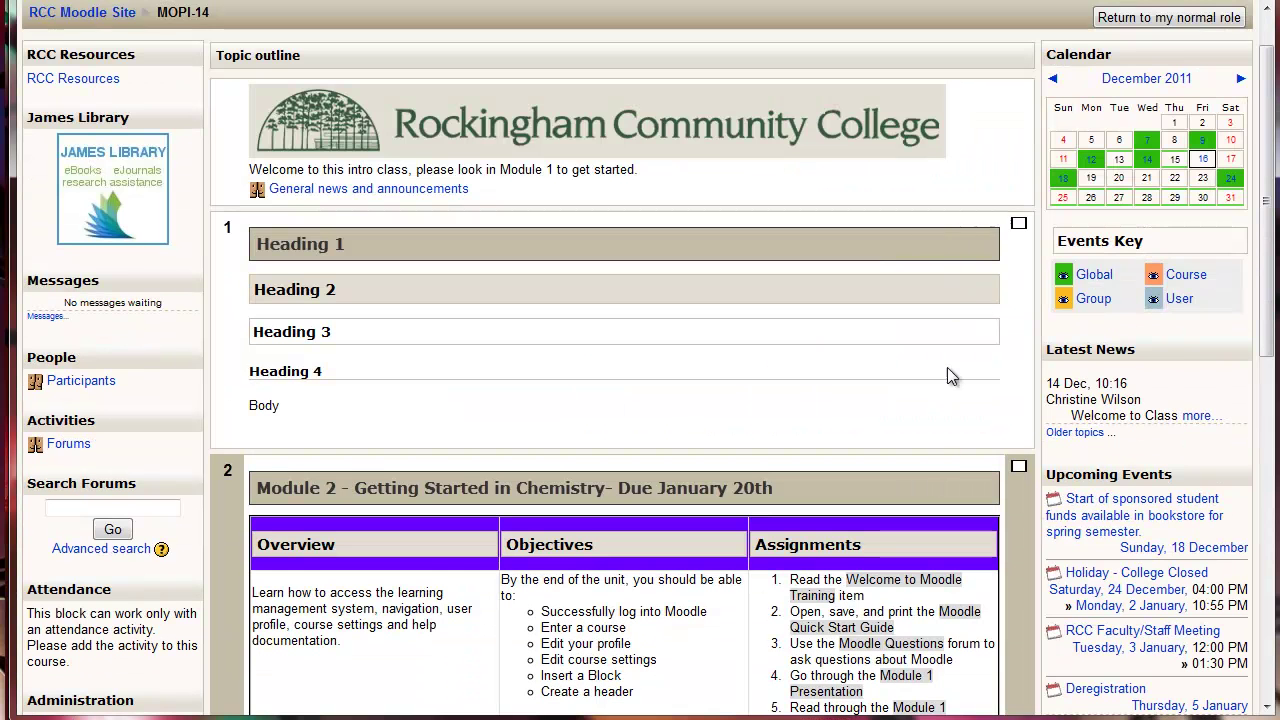
{"action": "scroll", "coordinate": [300, 372], "scroll_direction": "down", "scroll_amount": 5}
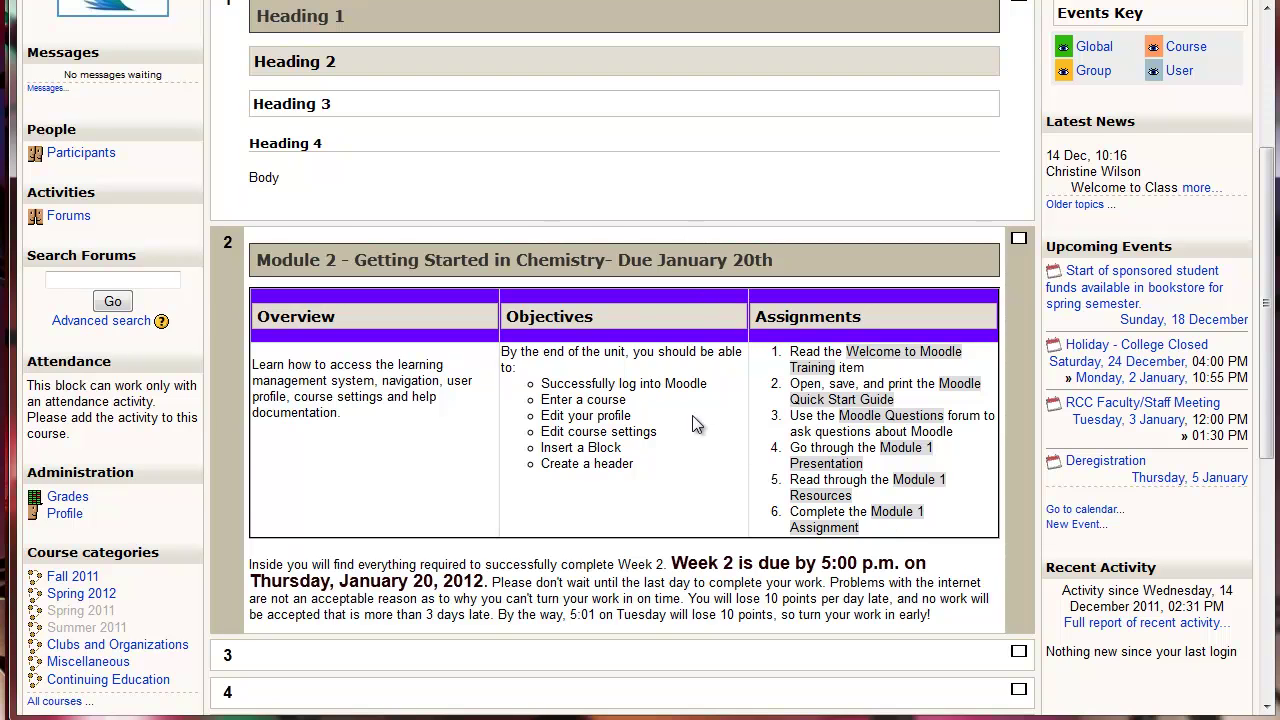
{"action": "scroll", "coordinate": [692, 451], "scroll_direction": "up", "scroll_amount": 3}
{"action": "scroll", "coordinate": [721, 443], "scroll_direction": "down", "scroll_amount": 2}
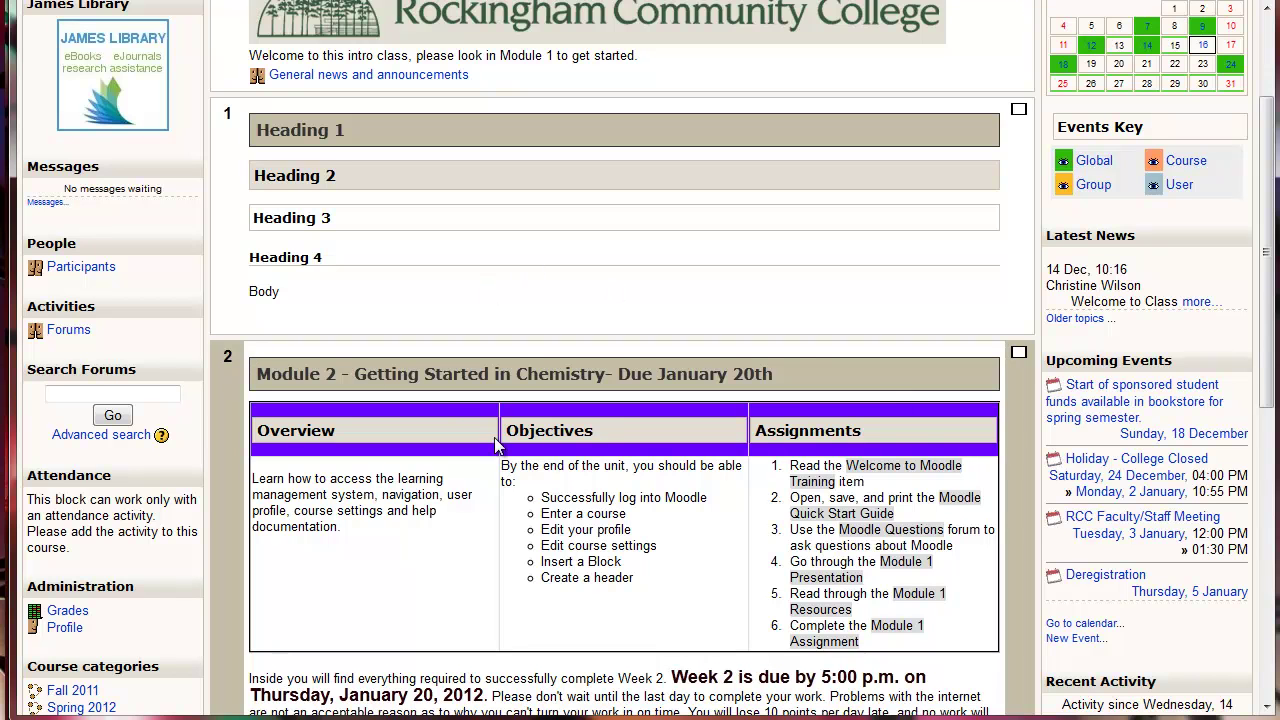
{"action": "scroll", "coordinate": [490, 447], "scroll_direction": "down", "scroll_amount": 4}
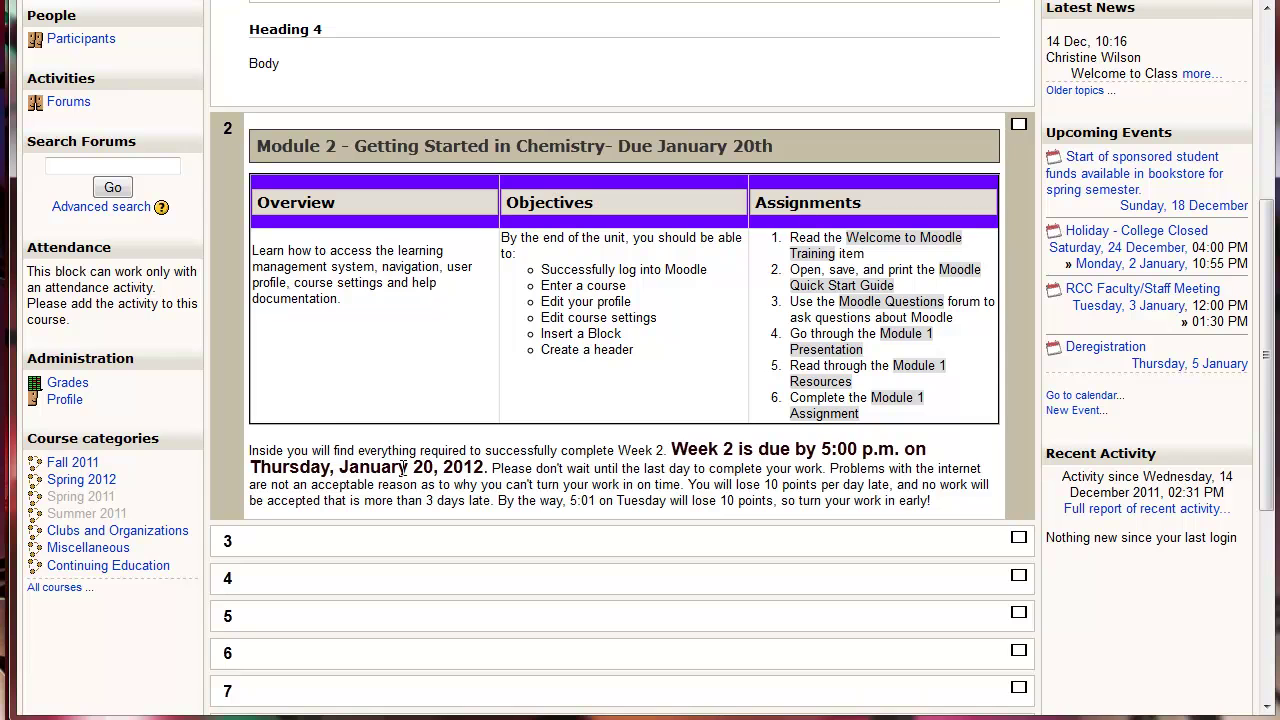
{"action": "left_click", "coordinate": [1018, 126]}
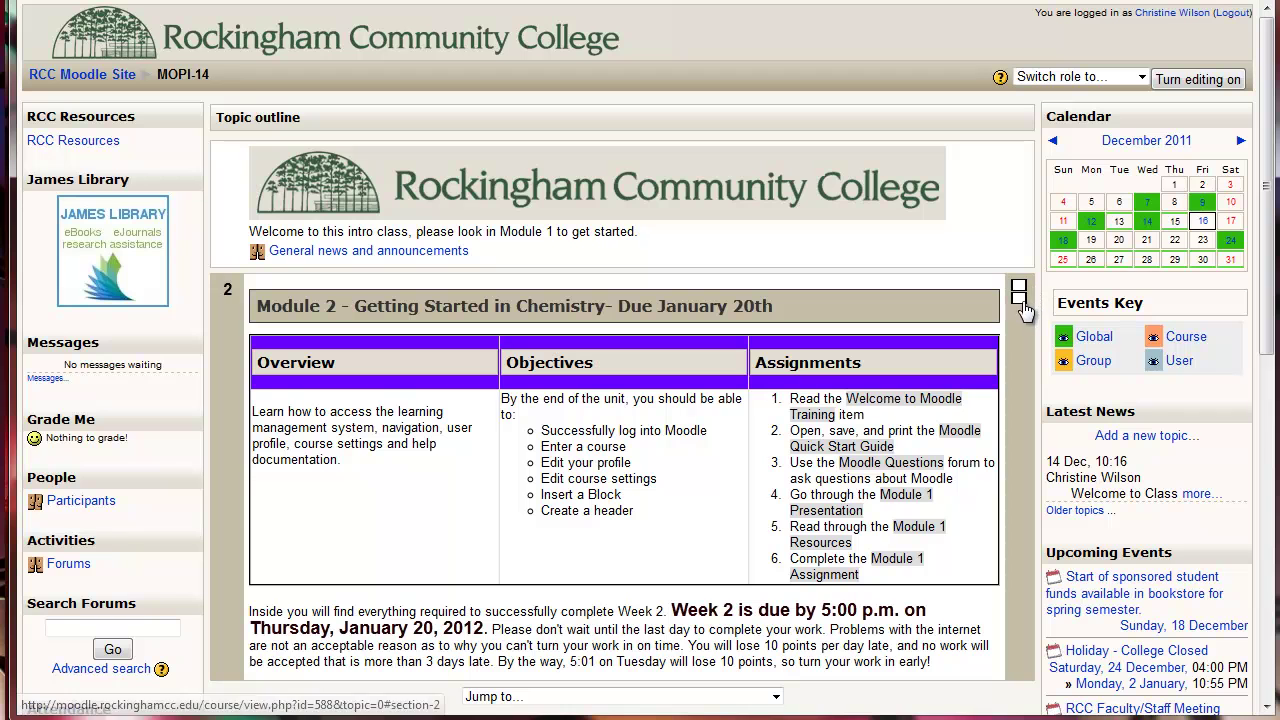
{"action": "left_click", "coordinate": [1198, 80]}
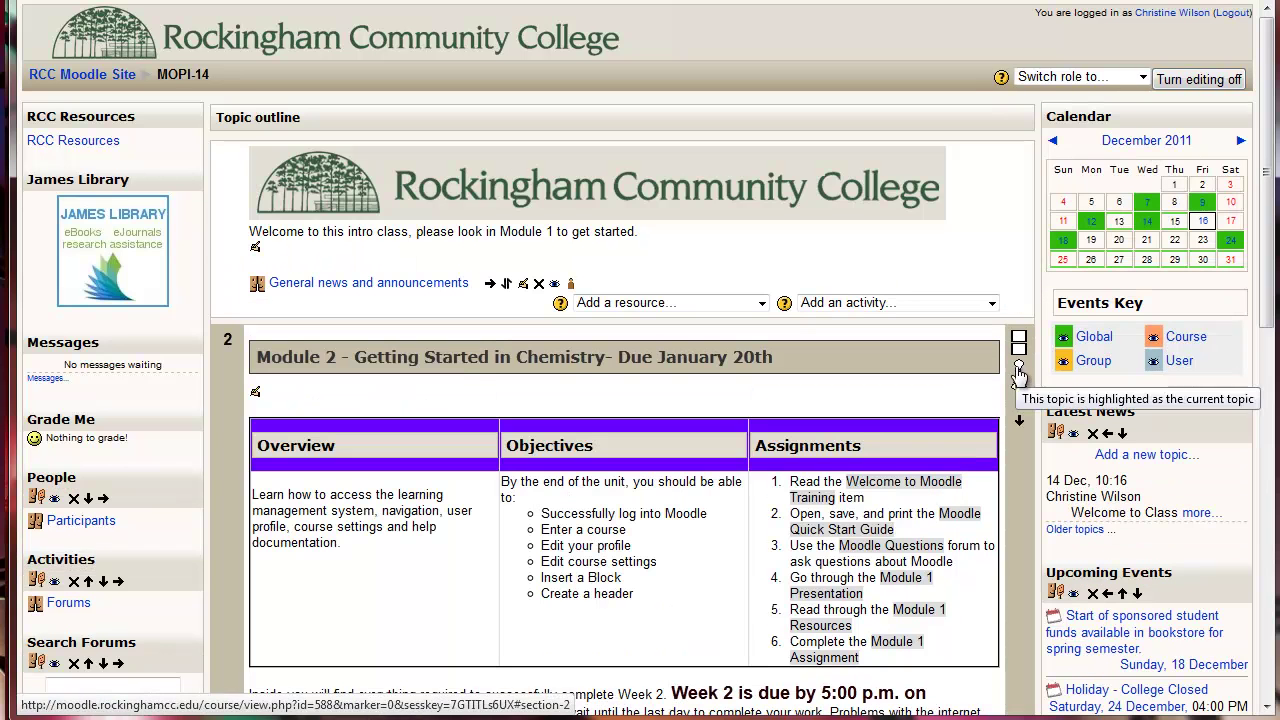